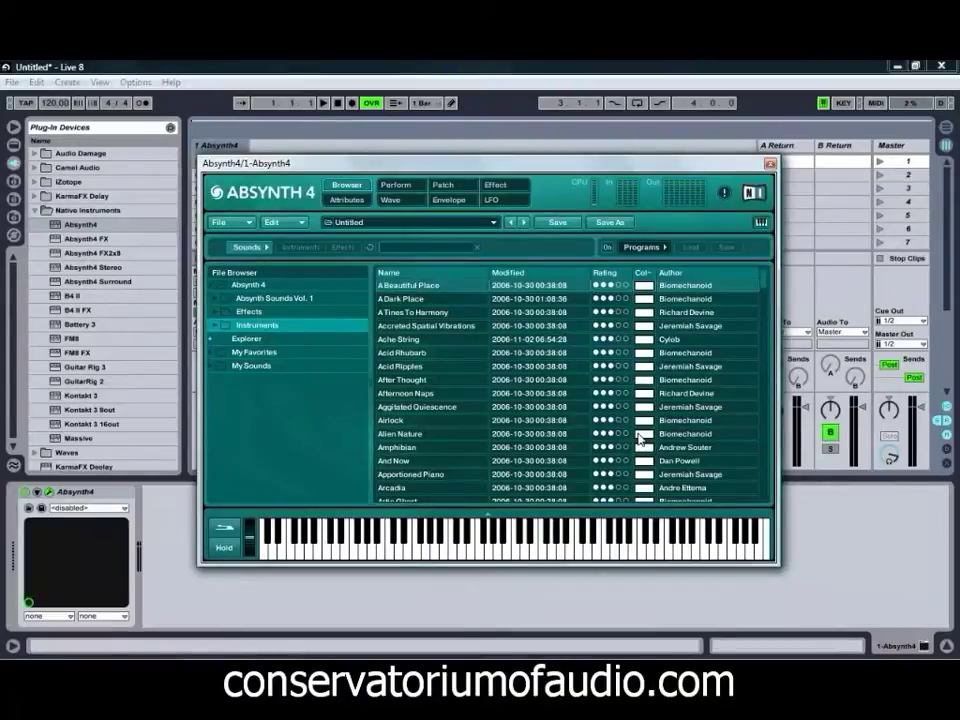
Step: Show Absynth's Patch page with its window fully in view and set oscillator A to Sample mode
click(450, 186)
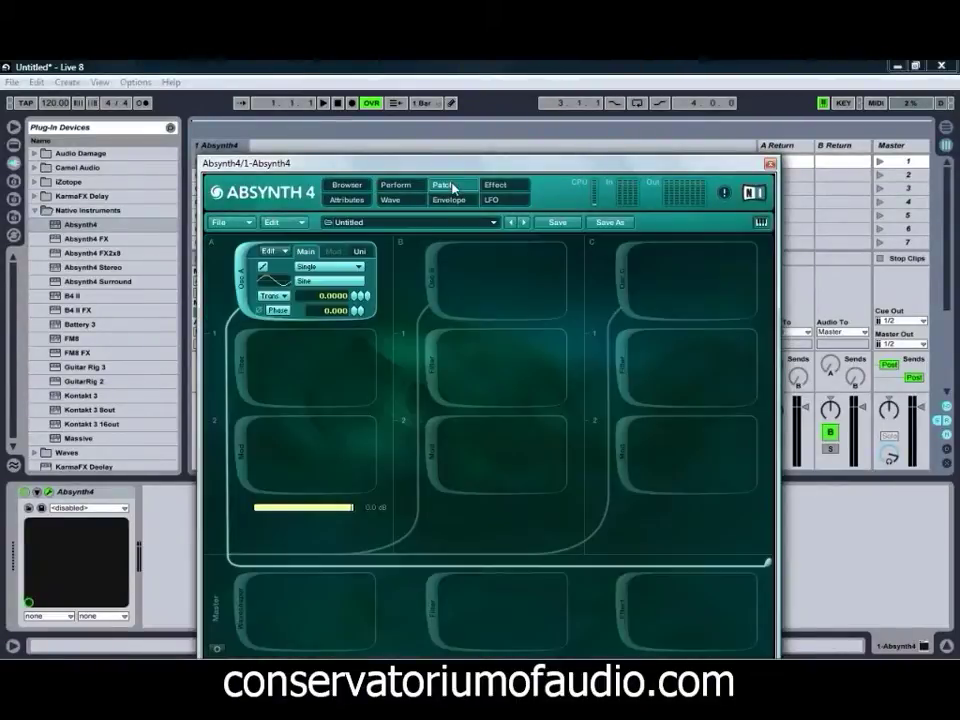
drag(461, 168, 471, 80)
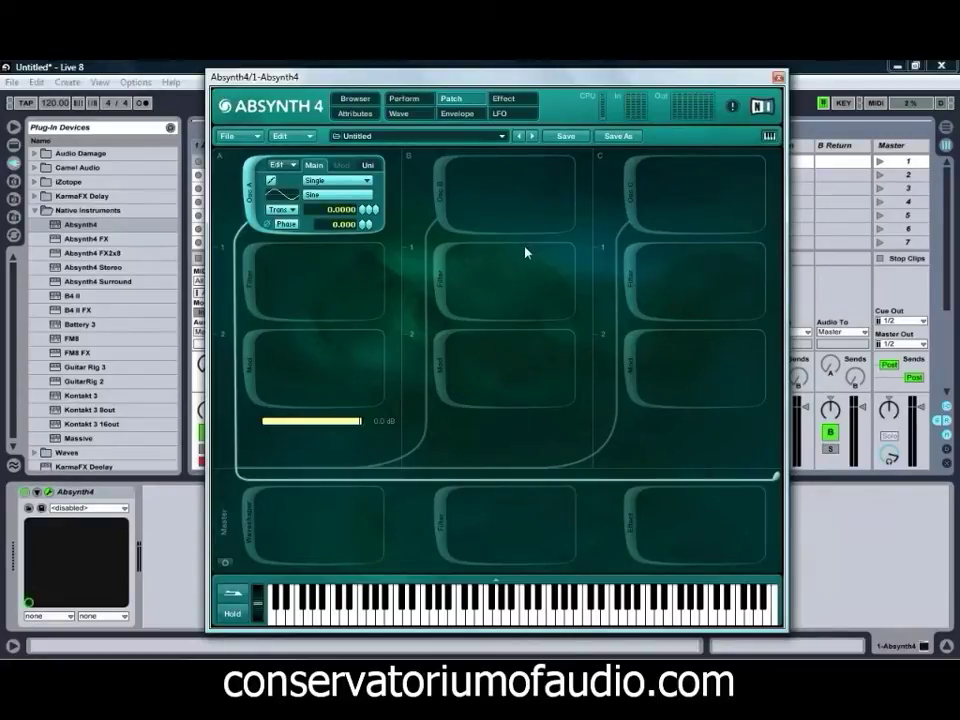
click(368, 182)
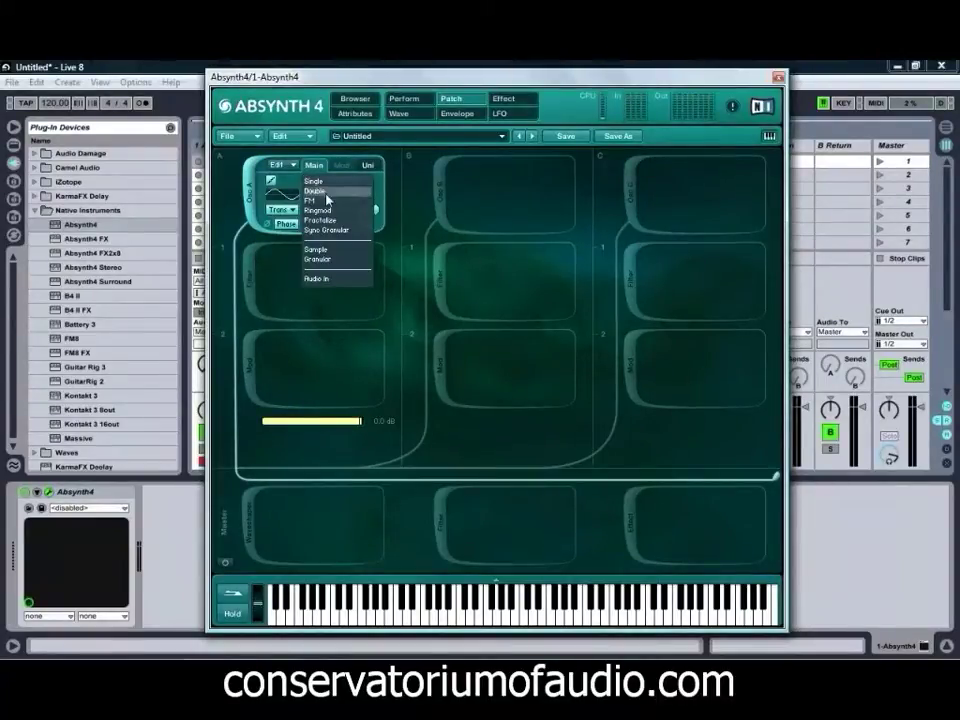
click(326, 252)
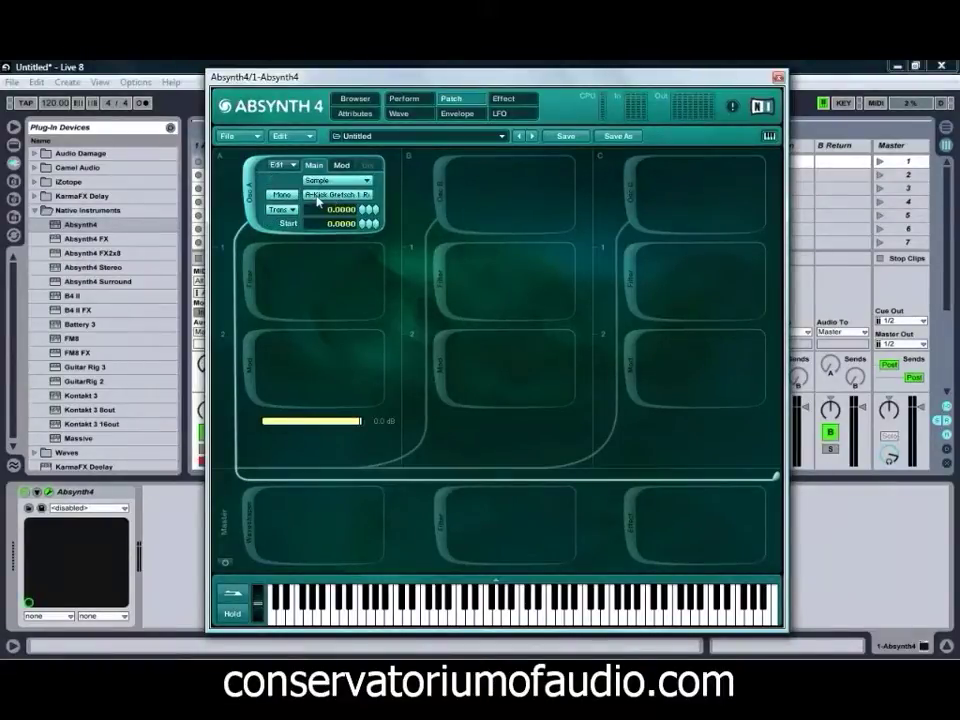
Step: Load the E-Kick 17 audio file from the Kick folder into oscillator A
click(318, 200)
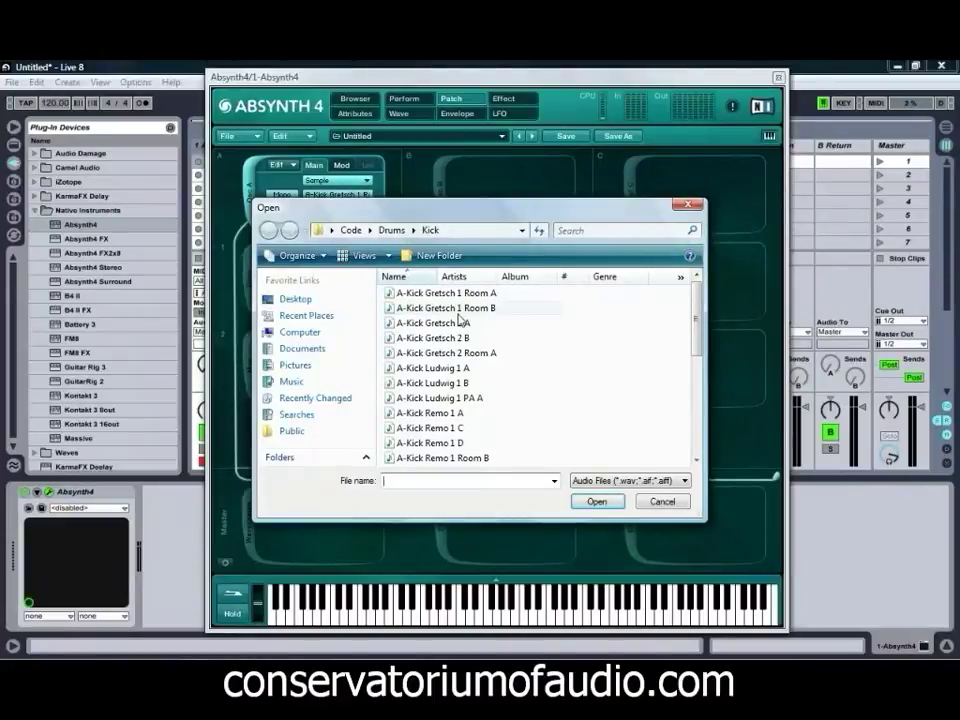
click(462, 400)
scroll(462, 404, down, 10)
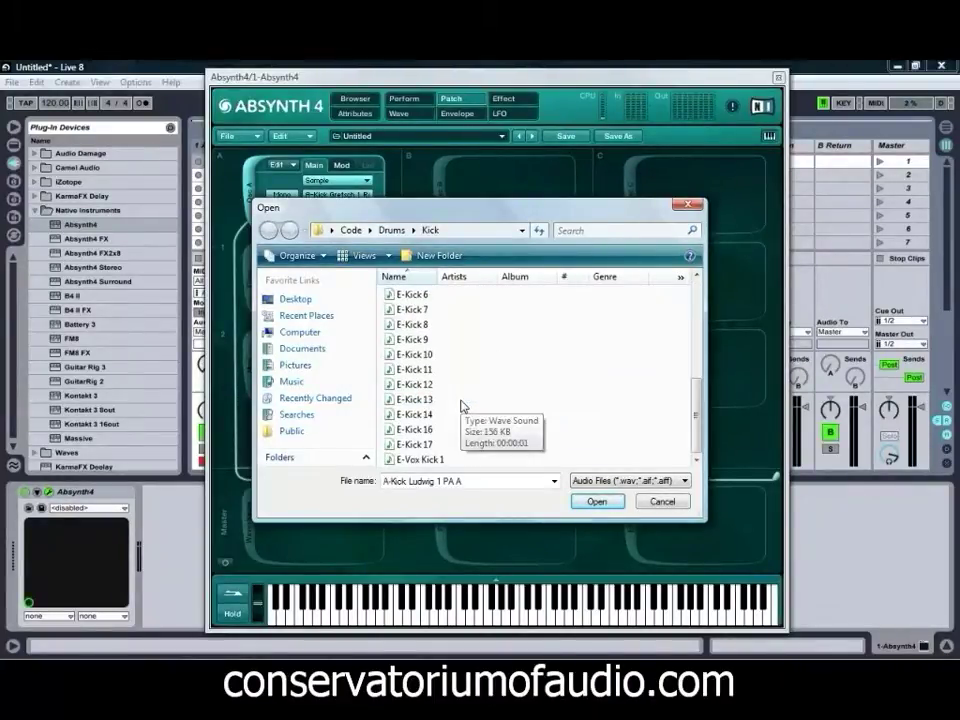
scroll(460, 404, up, 10)
scroll(460, 404, down, 10)
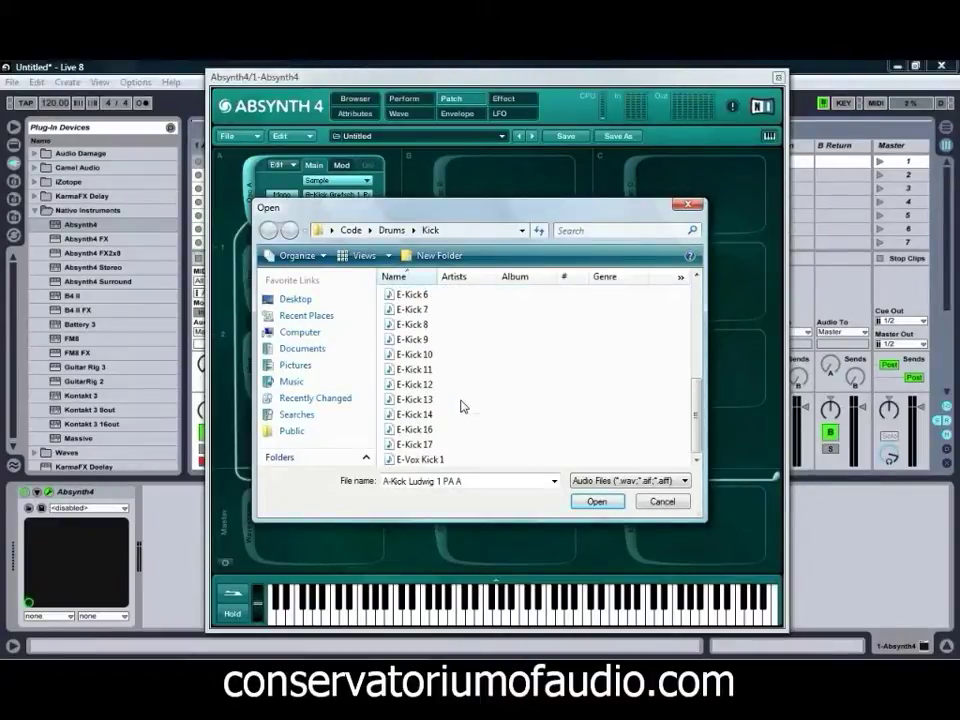
click(420, 444)
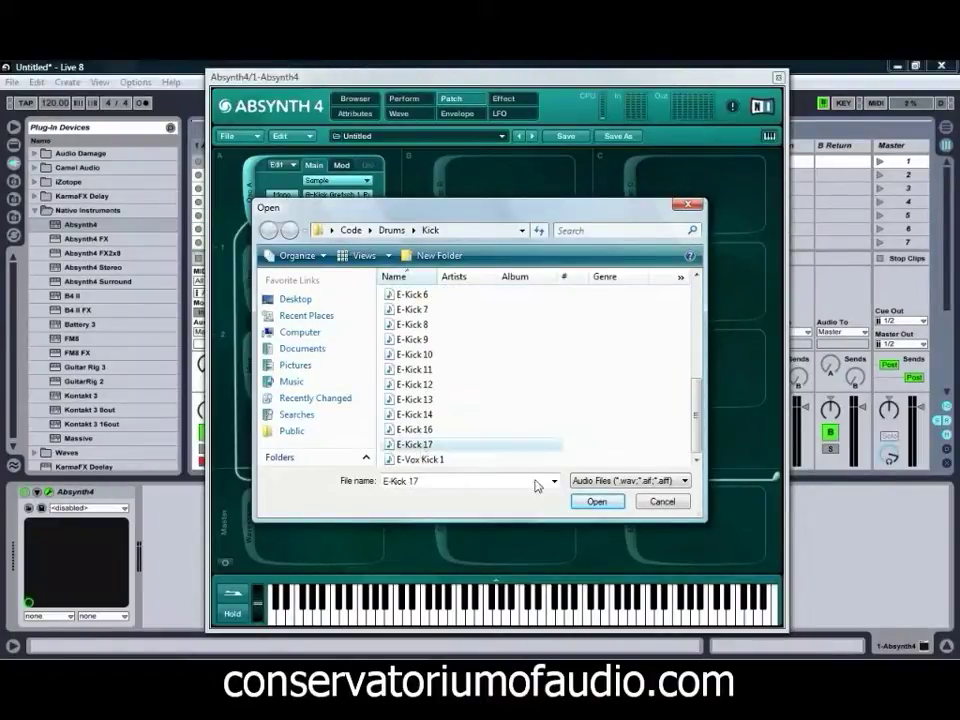
click(598, 503)
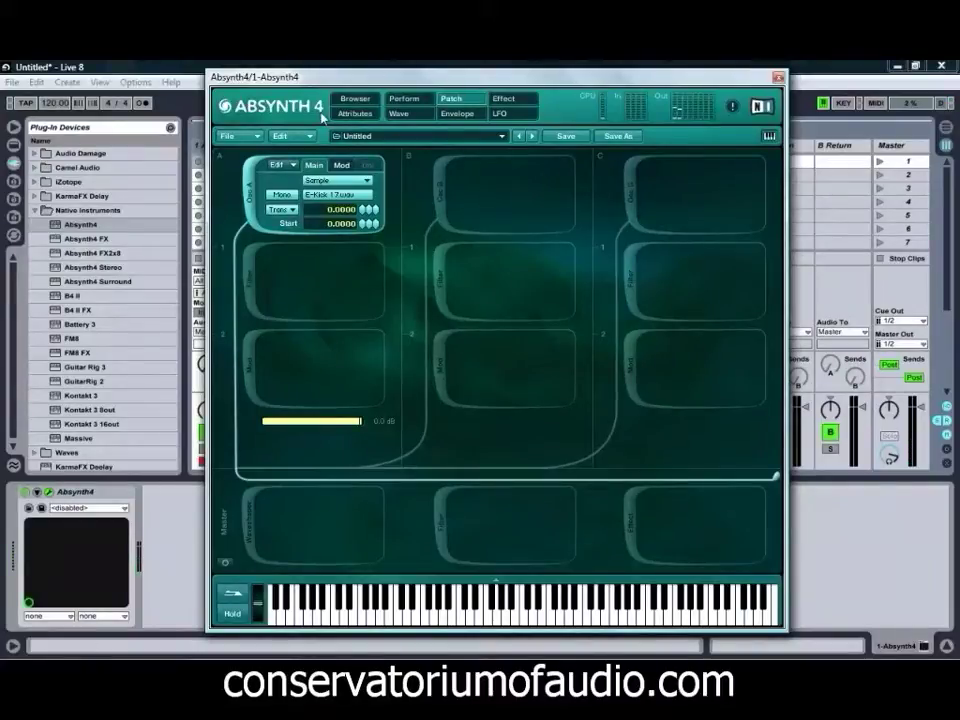
Step: Boost the patch's overall output level to about 14 dB on the Perform page and fine-tune it
drag(323, 84, 355, 86)
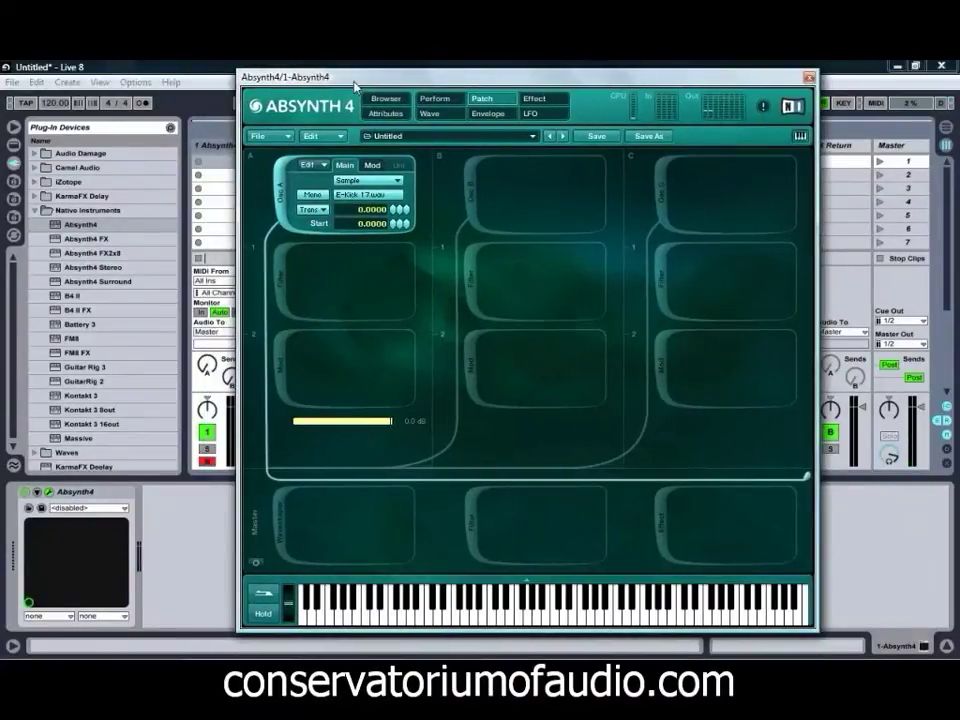
click(433, 100)
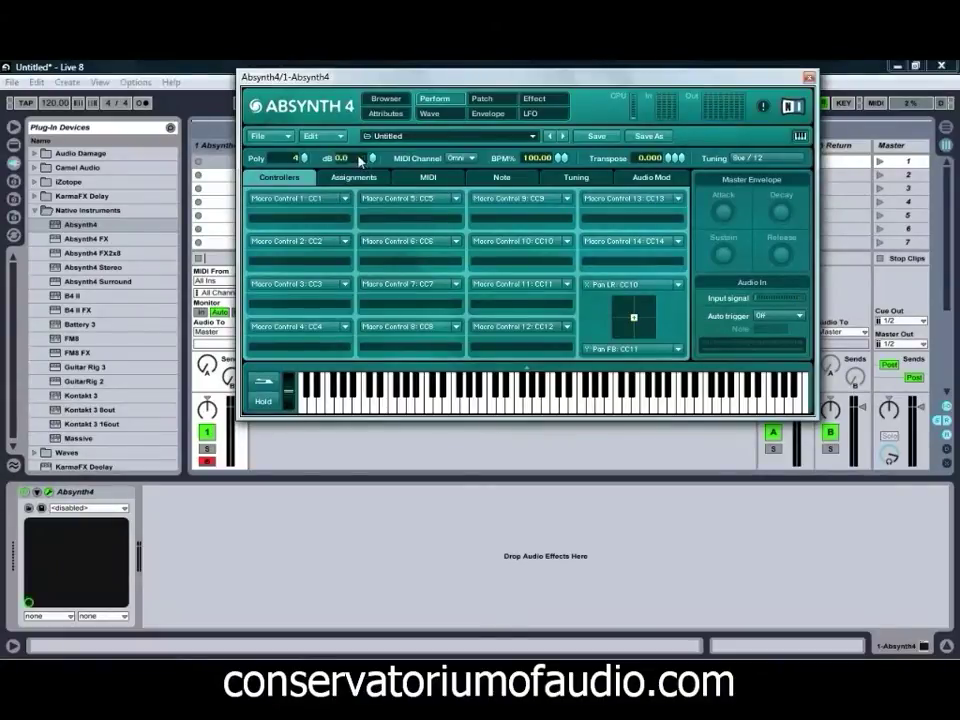
drag(360, 150, 396, 66)
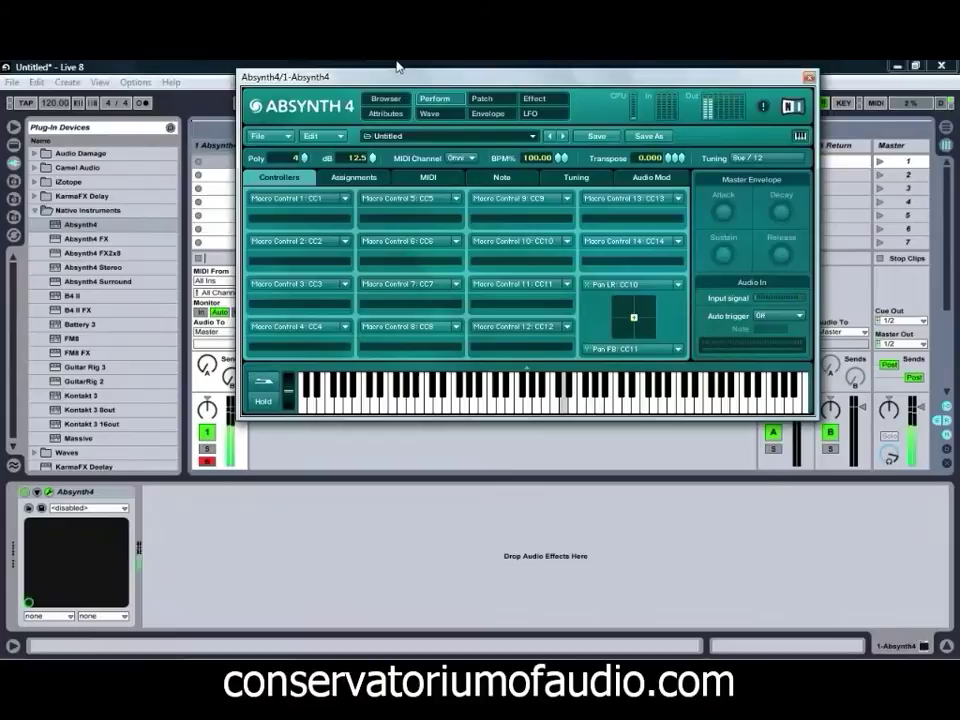
scroll(368, 154, up, 5)
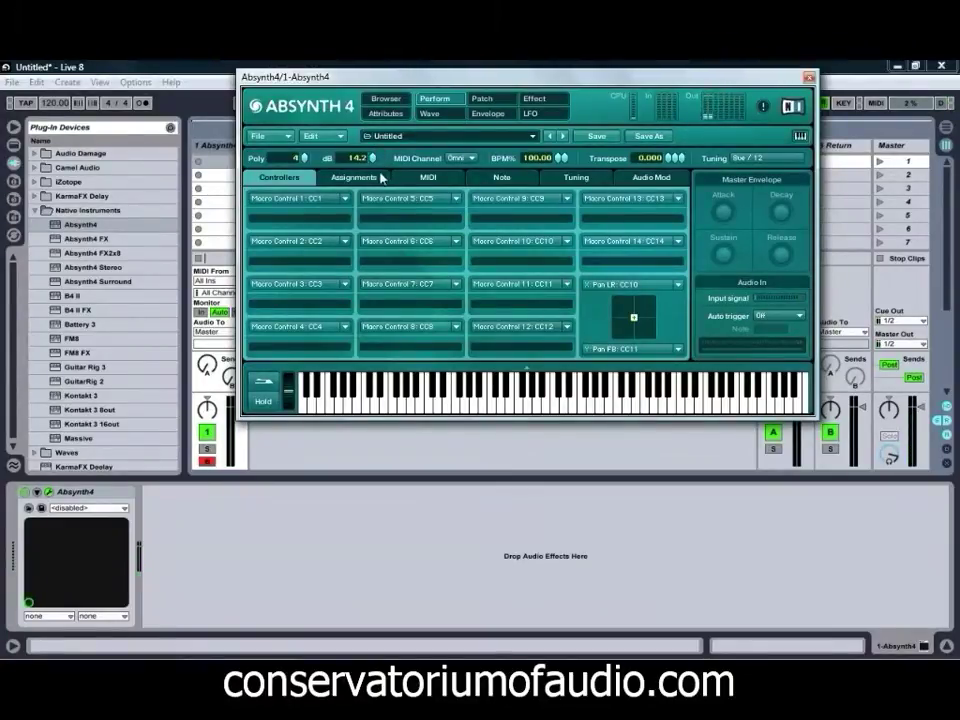
drag(367, 170, 376, 204)
Step: Return to the Patch page, enable oscillator B and set it to Sample mode
click(508, 102)
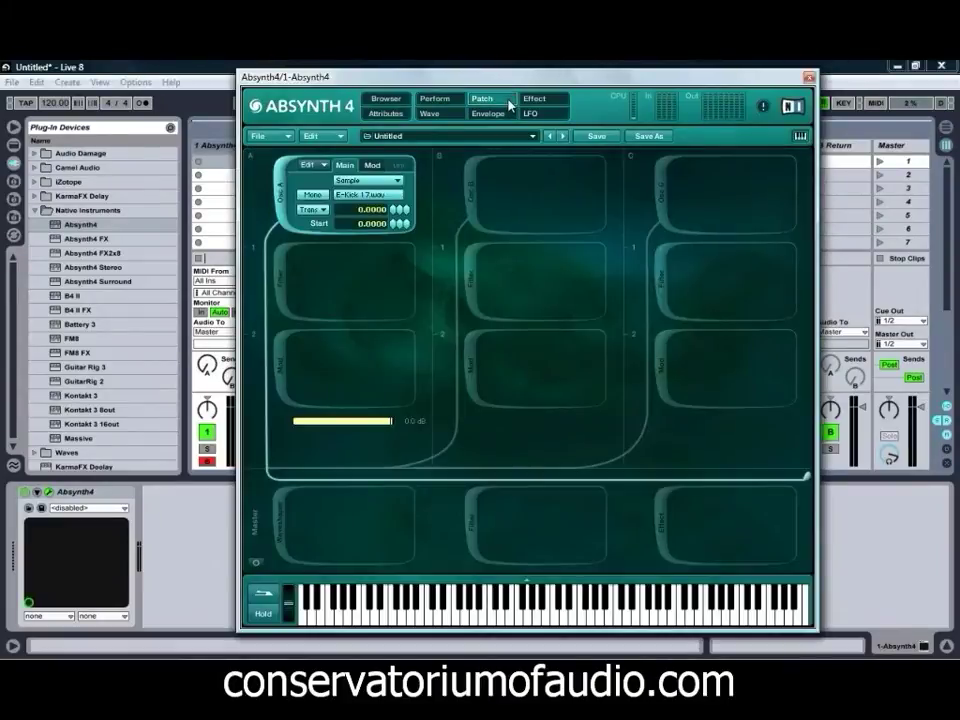
click(472, 195)
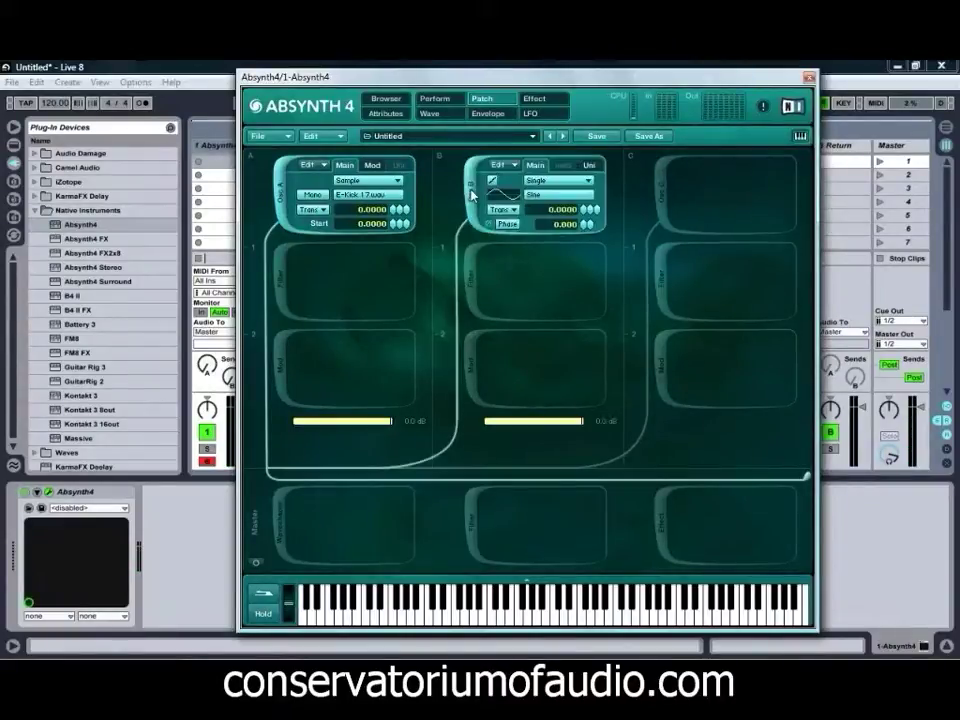
click(586, 180)
click(560, 249)
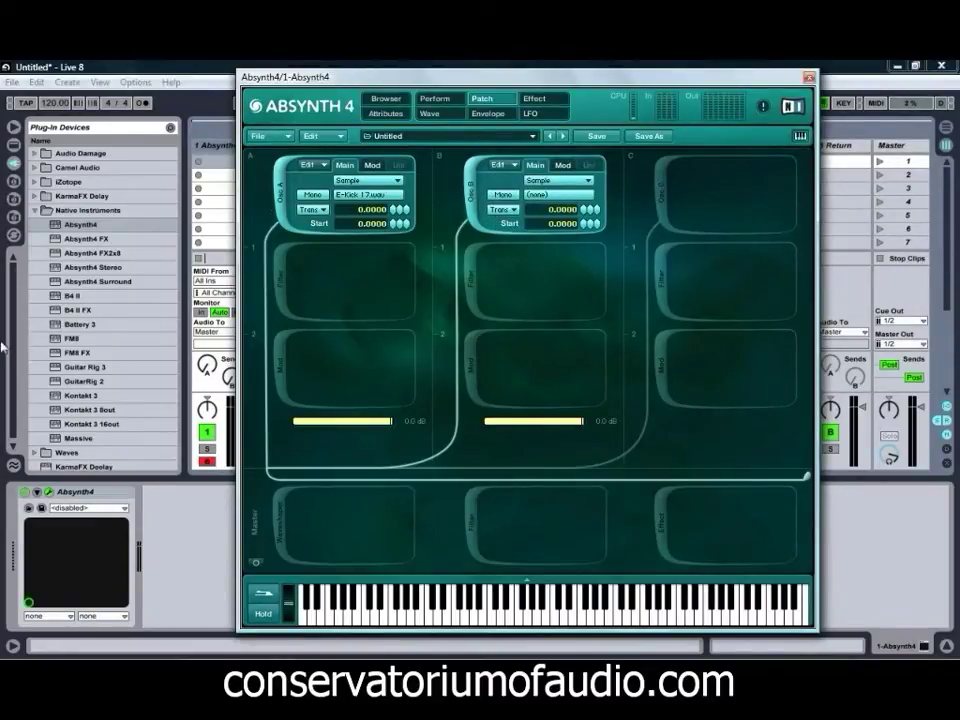
Step: Audition the E-Kick samples between E-Kick 3 and E-Kick 16 in Live's Kick folder, ending on E-Kick 6
click(13, 199)
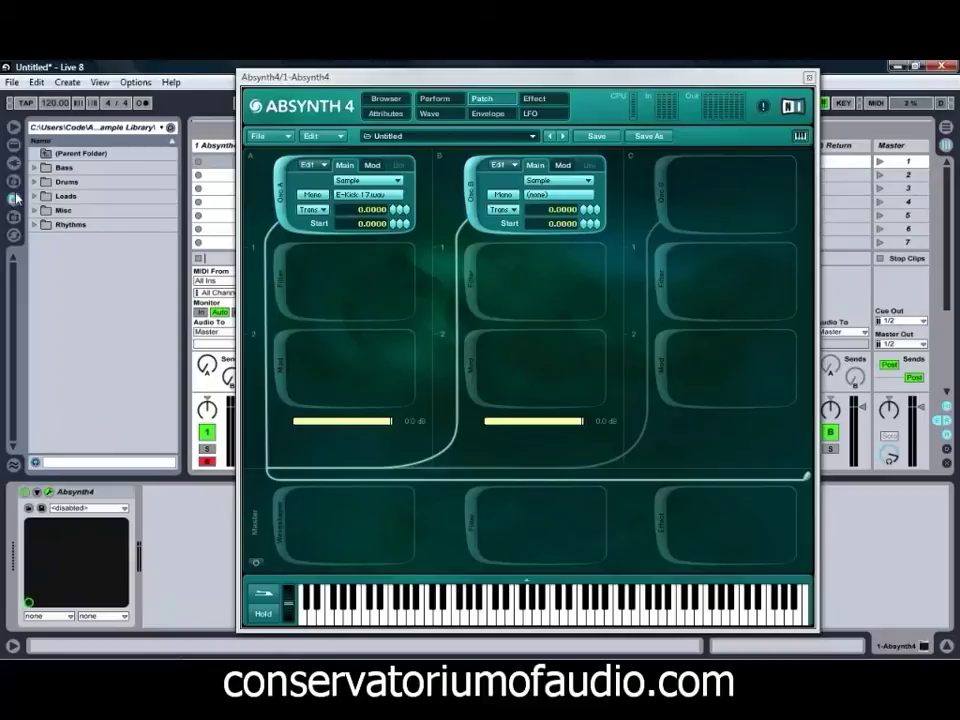
click(13, 181)
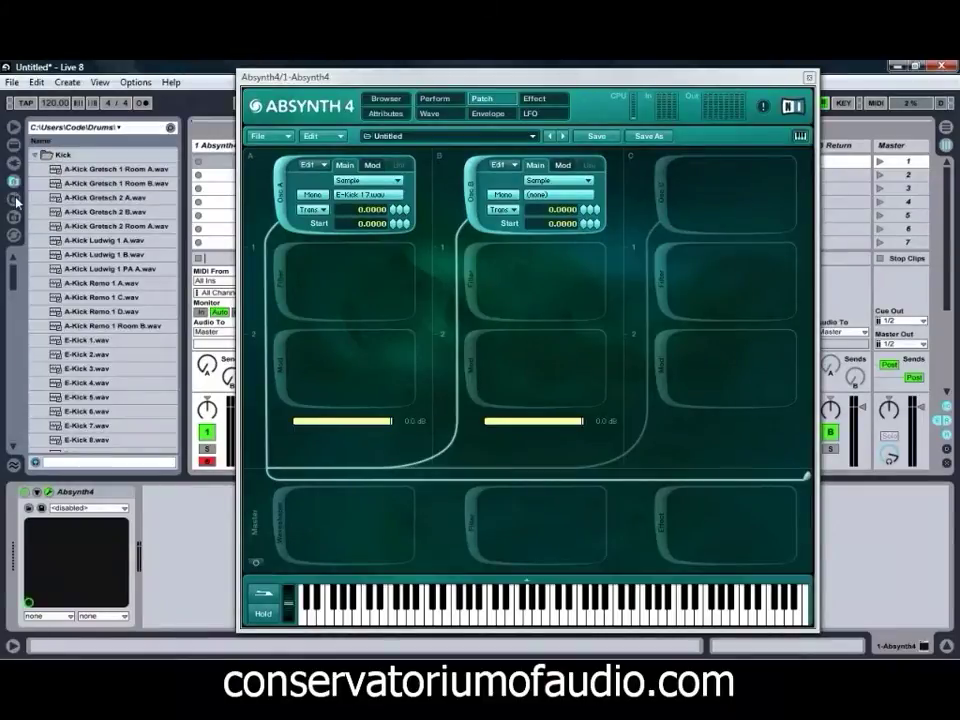
click(105, 372)
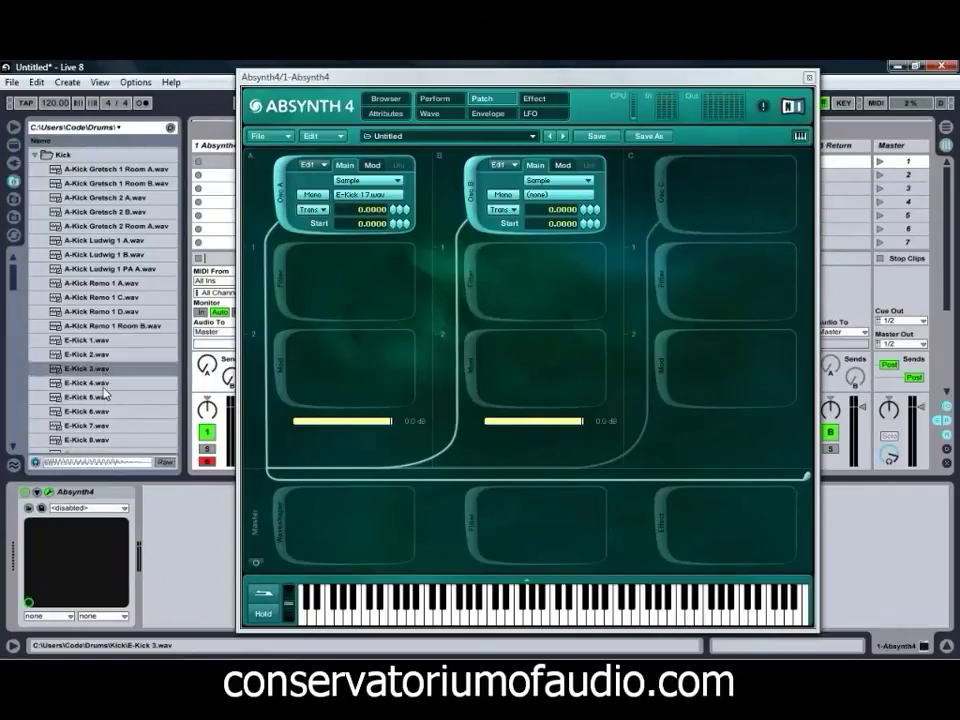
click(105, 384)
click(105, 399)
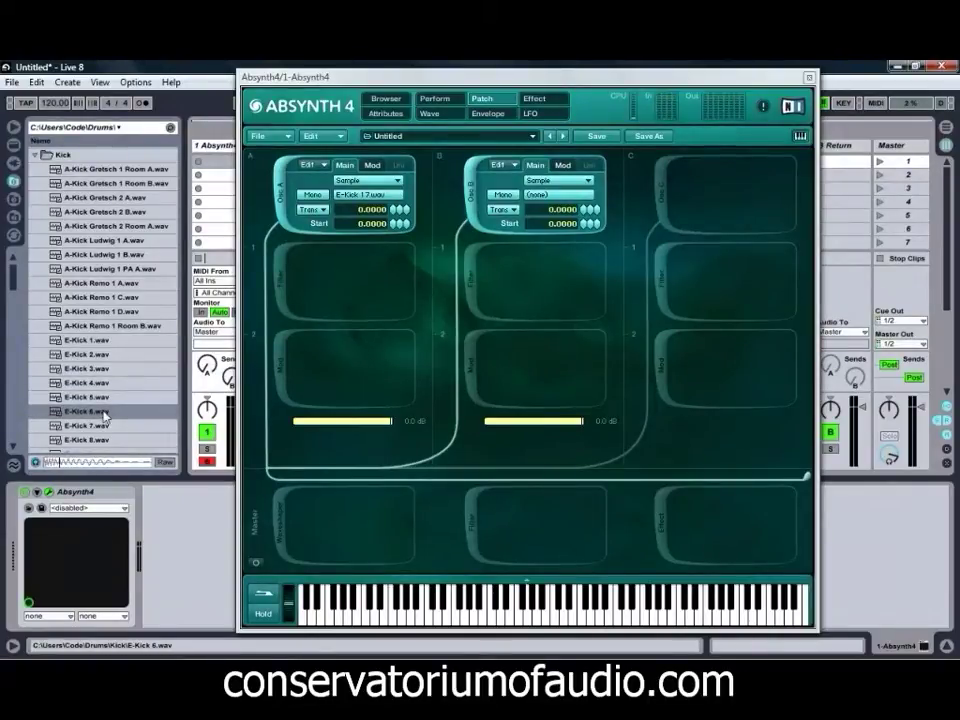
click(102, 384)
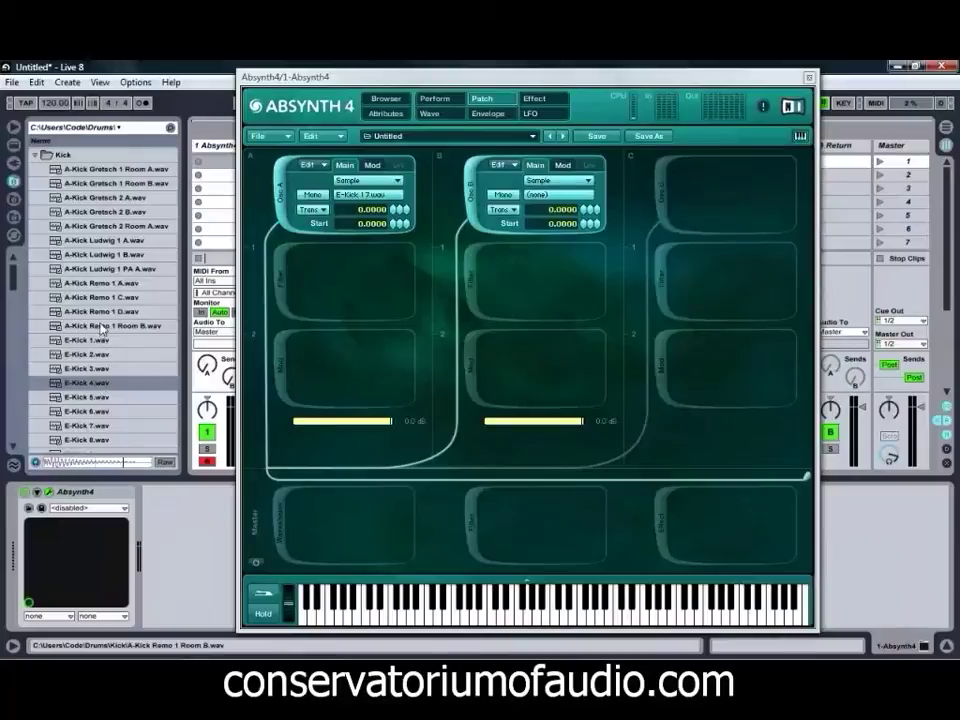
click(87, 412)
scroll(88, 414, down, 3)
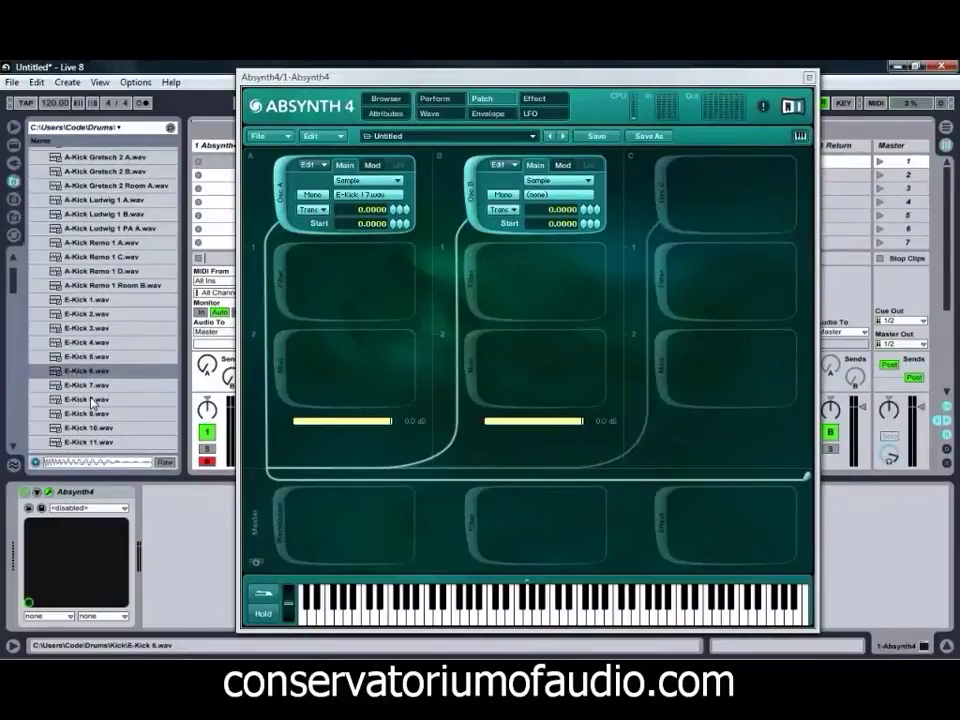
click(94, 399)
click(92, 413)
click(90, 428)
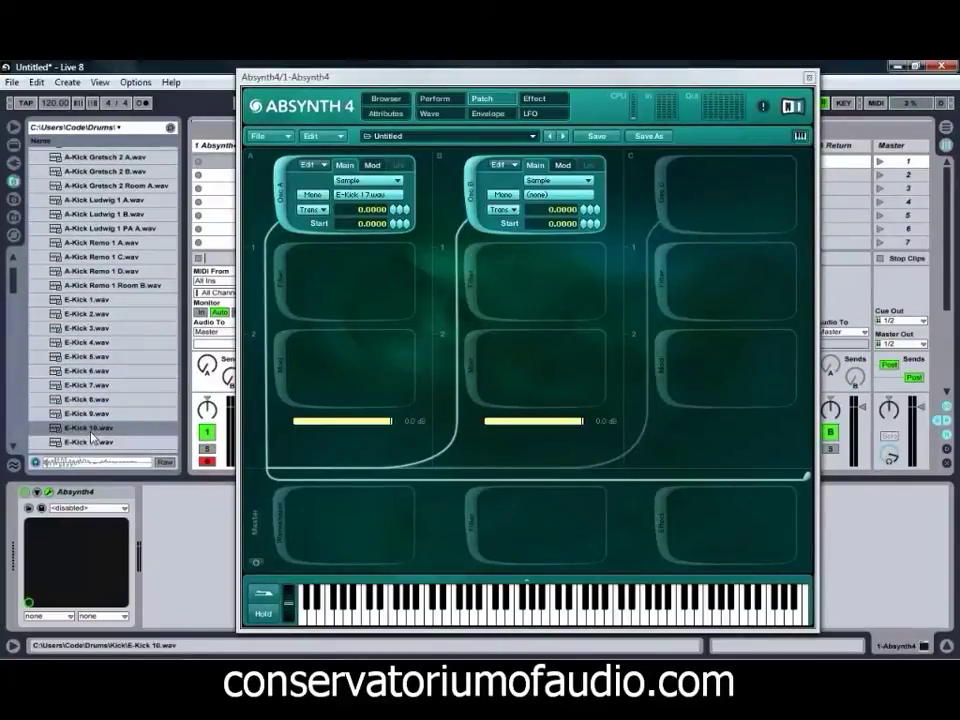
click(92, 440)
scroll(92, 434, down, 3)
scroll(92, 435, down, 3)
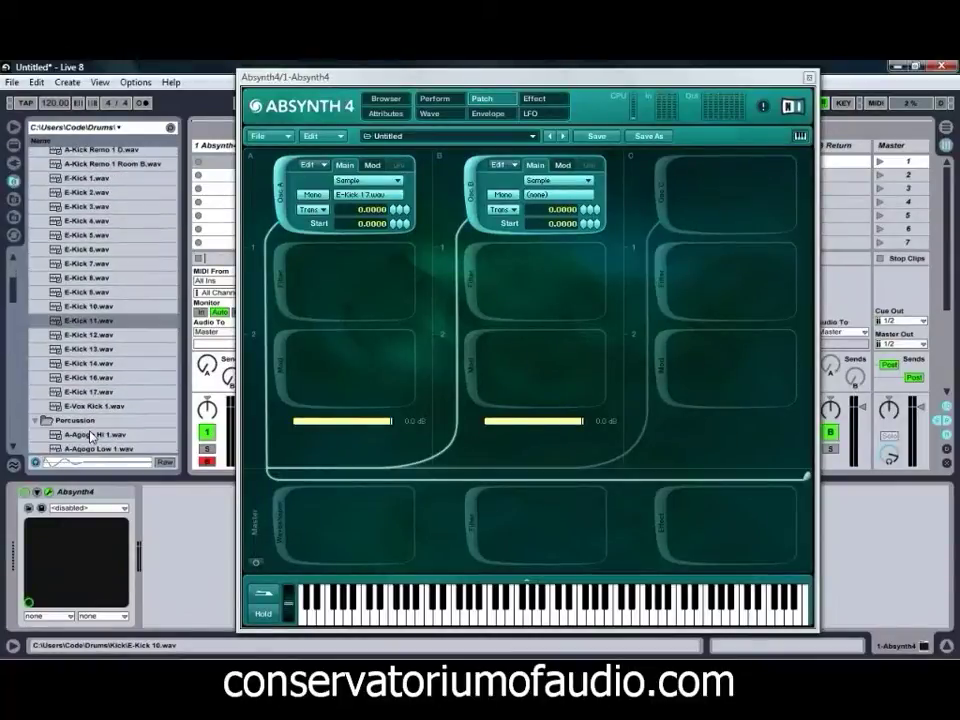
click(104, 342)
click(104, 350)
click(104, 363)
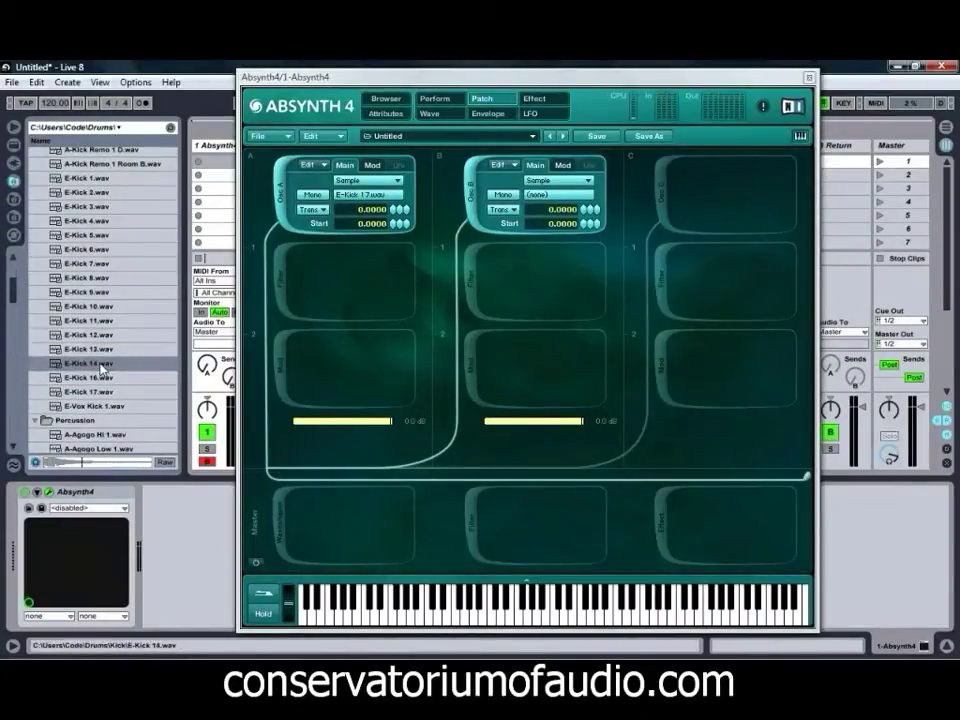
click(104, 378)
click(104, 364)
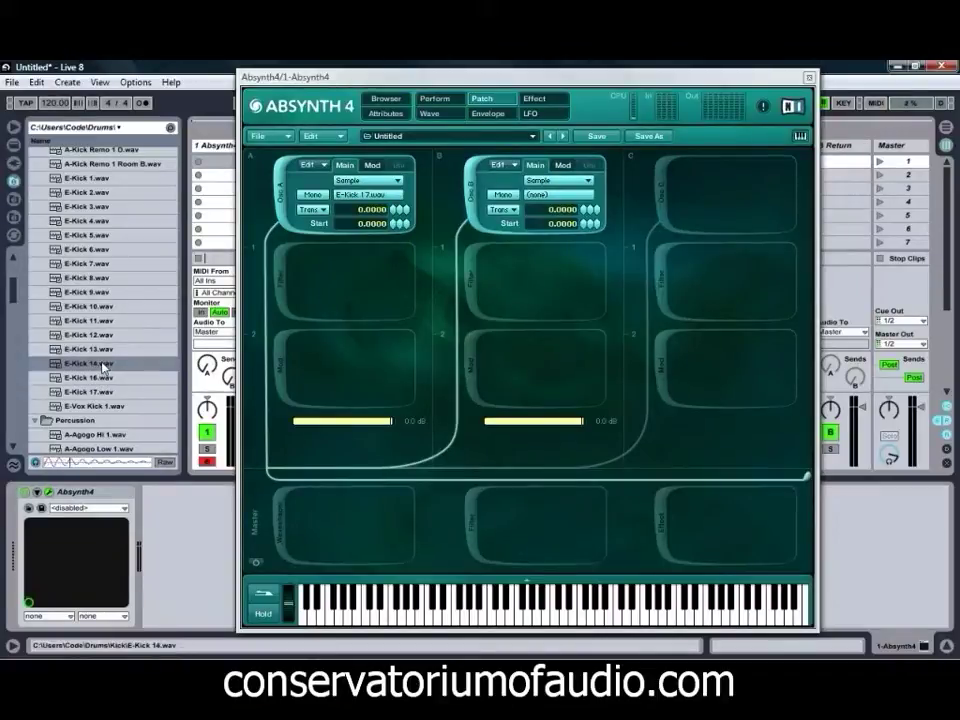
click(103, 306)
click(103, 292)
click(103, 278)
click(103, 264)
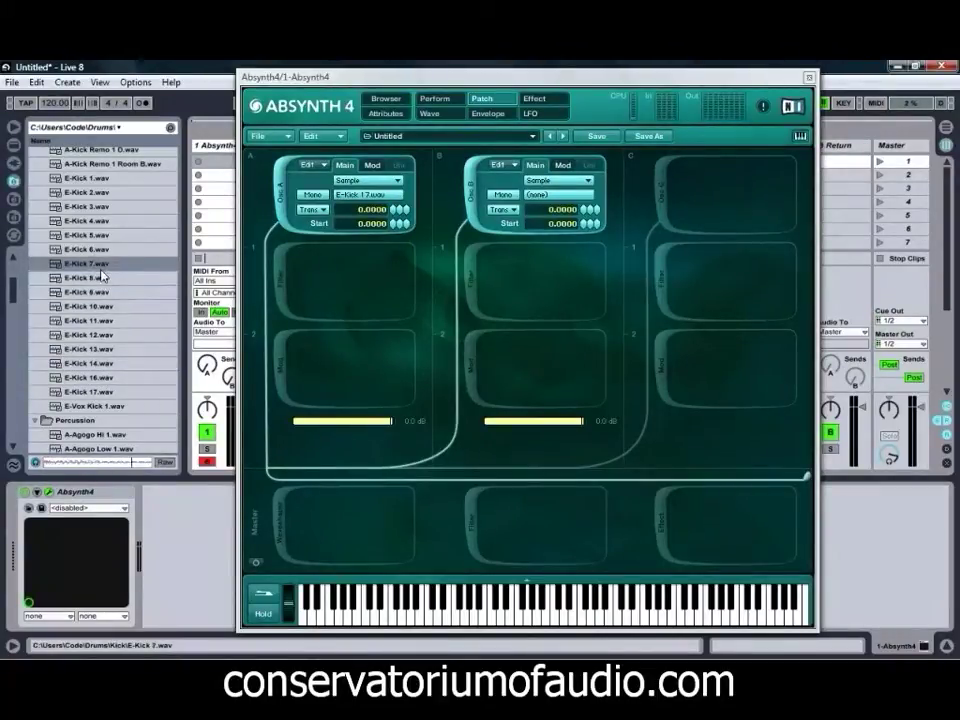
click(102, 249)
click(100, 236)
click(105, 251)
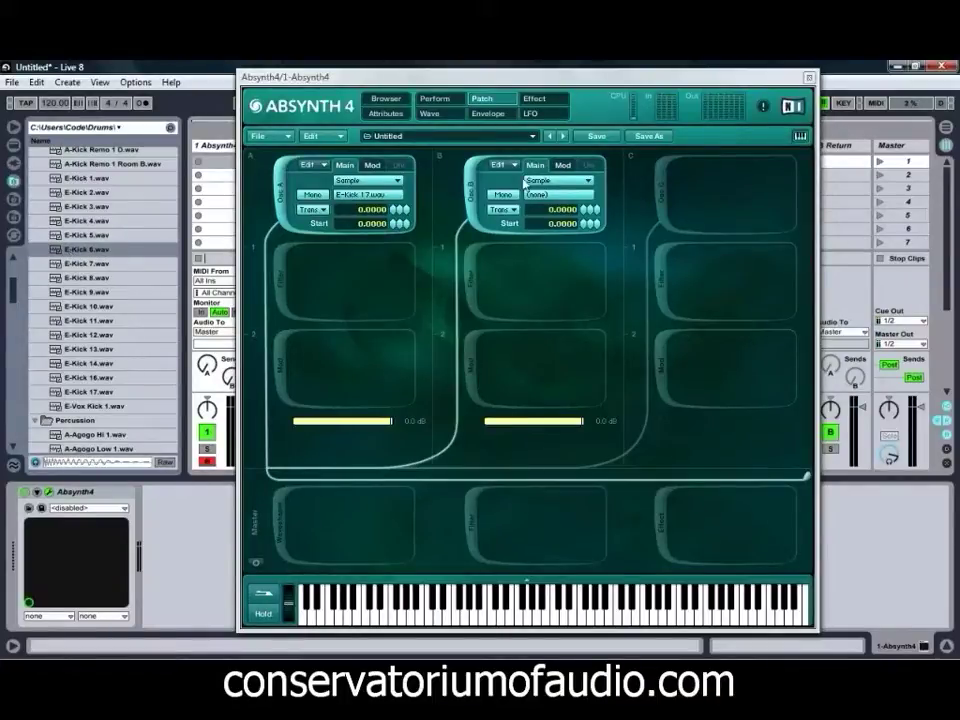
Step: Load the E-Kick 6 audio file from the Kick folder into oscillator B
click(368, 194)
click(486, 369)
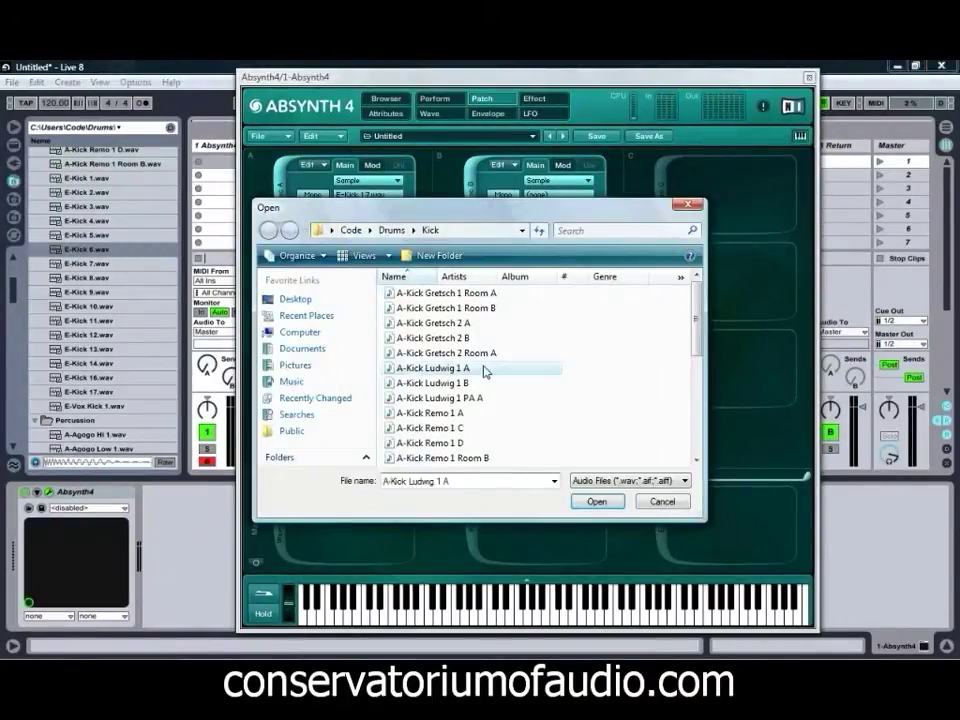
scroll(487, 372, down, 2)
scroll(450, 410, down, 2)
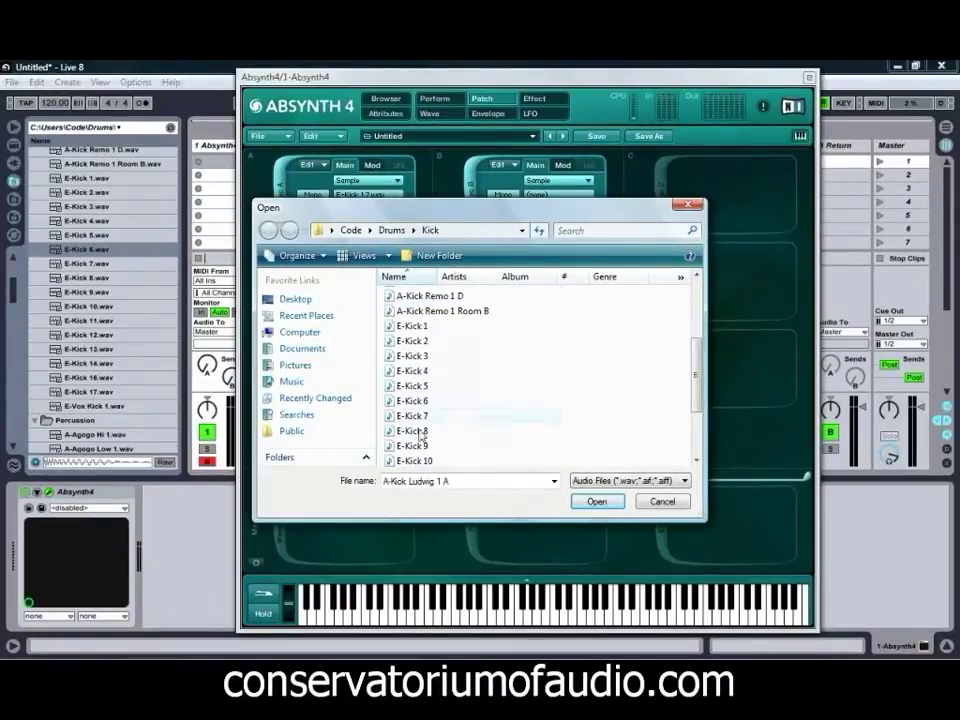
double_click(422, 403)
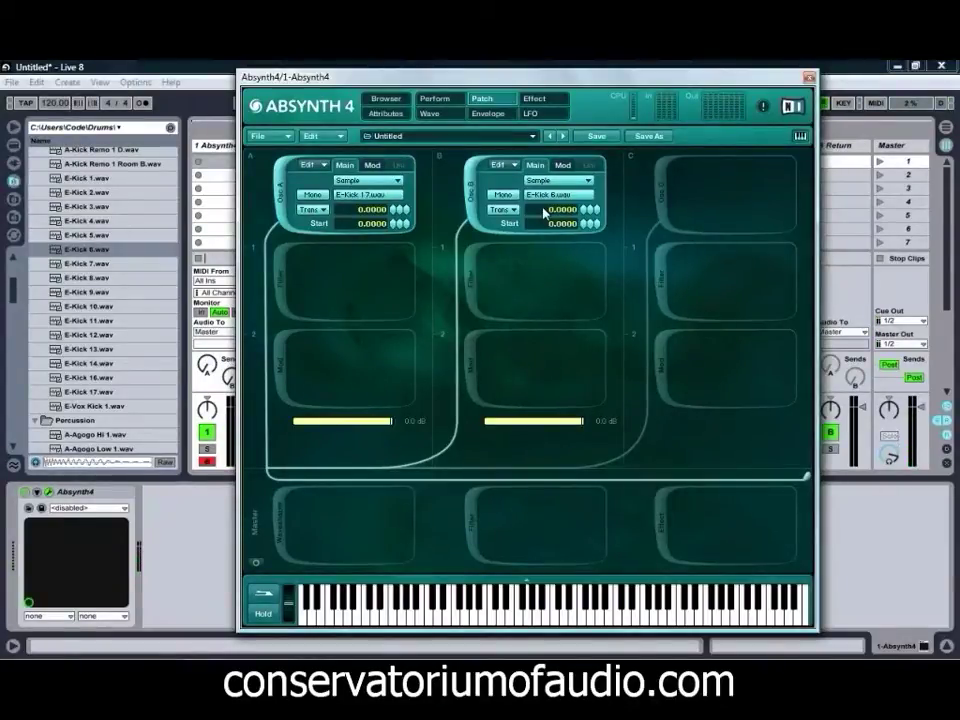
Step: Enable oscillator C and set it to Sample mode, leaving it without an audio file
click(662, 208)
click(760, 181)
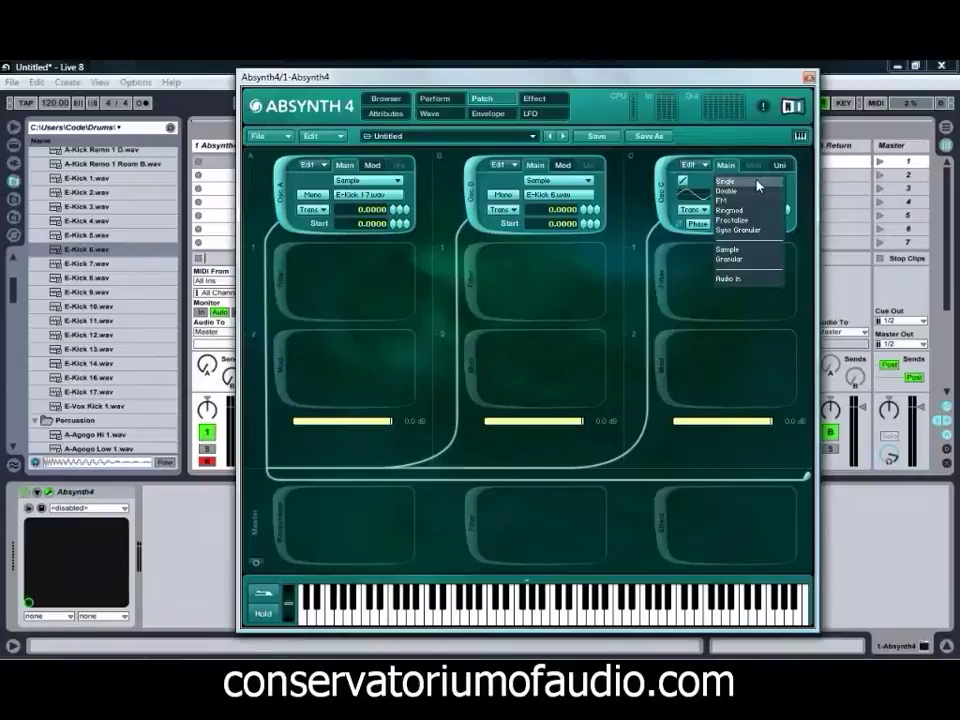
click(722, 249)
click(750, 197)
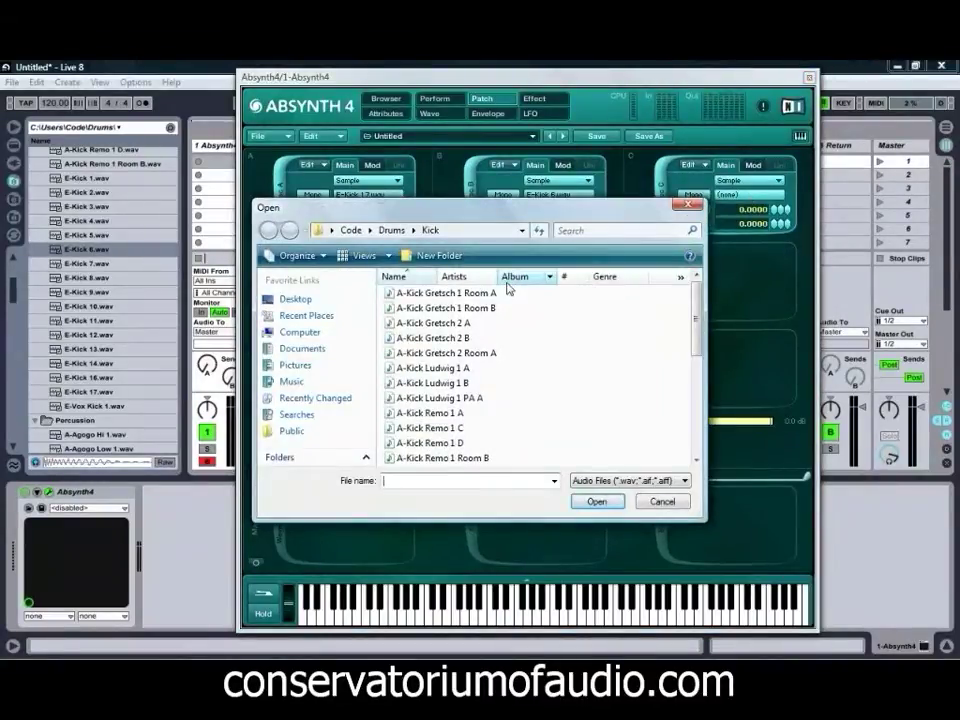
click(664, 501)
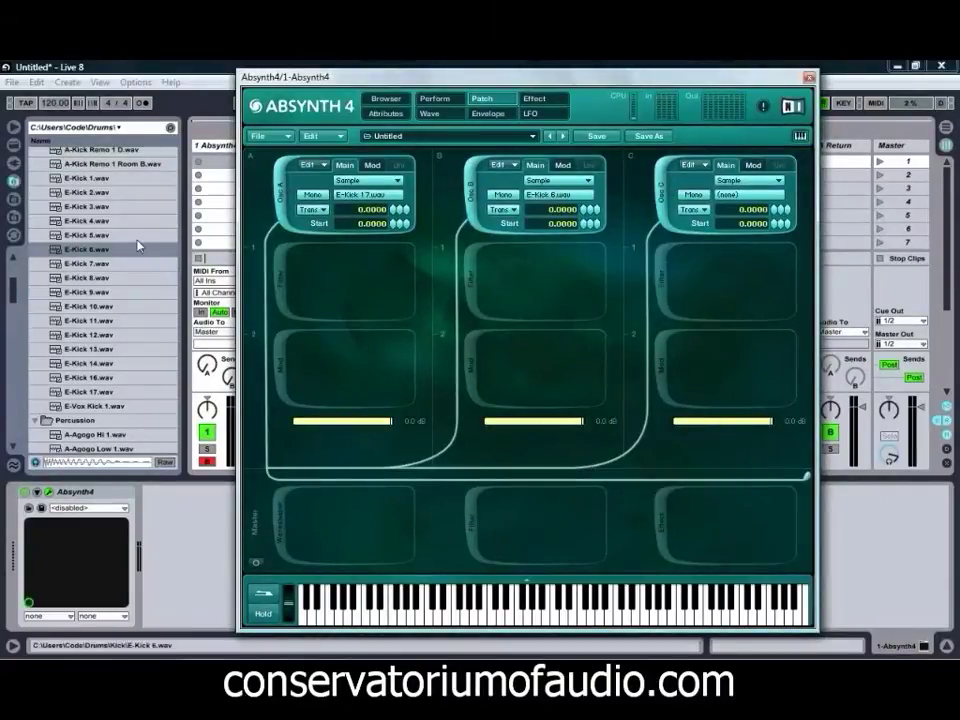
Step: Audition the A-Kick Gretsch and Ludwig samples in Live's Kick folder, ending on A-Kick Gretsch 1 Room A
scroll(100, 243, up, 5)
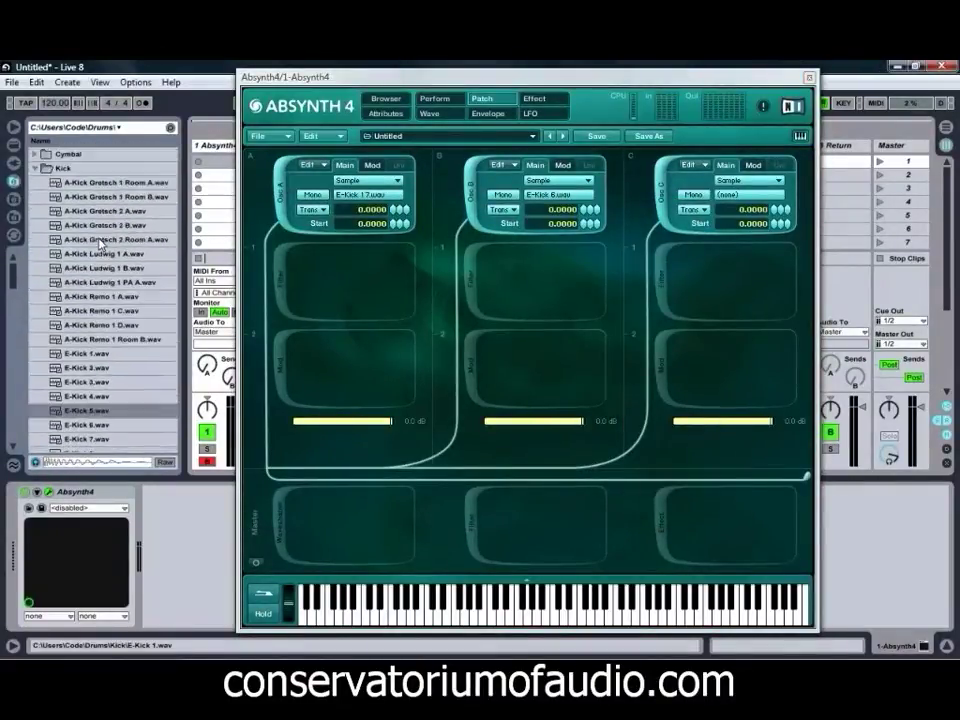
scroll(100, 243, up, 1)
click(105, 210)
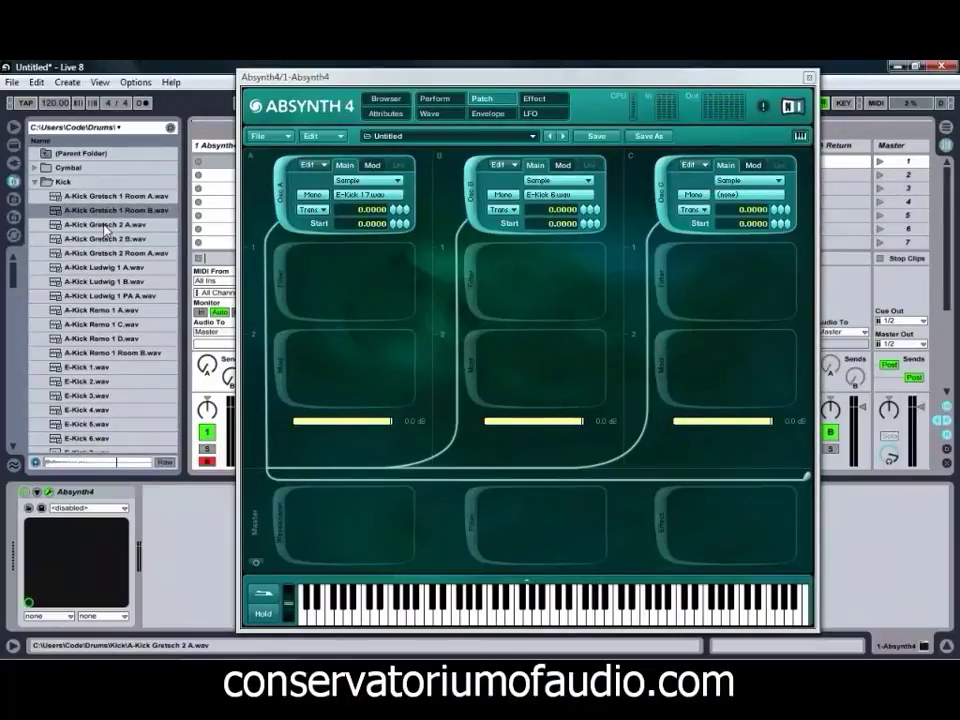
key(Up)
click(111, 226)
click(112, 240)
click(114, 254)
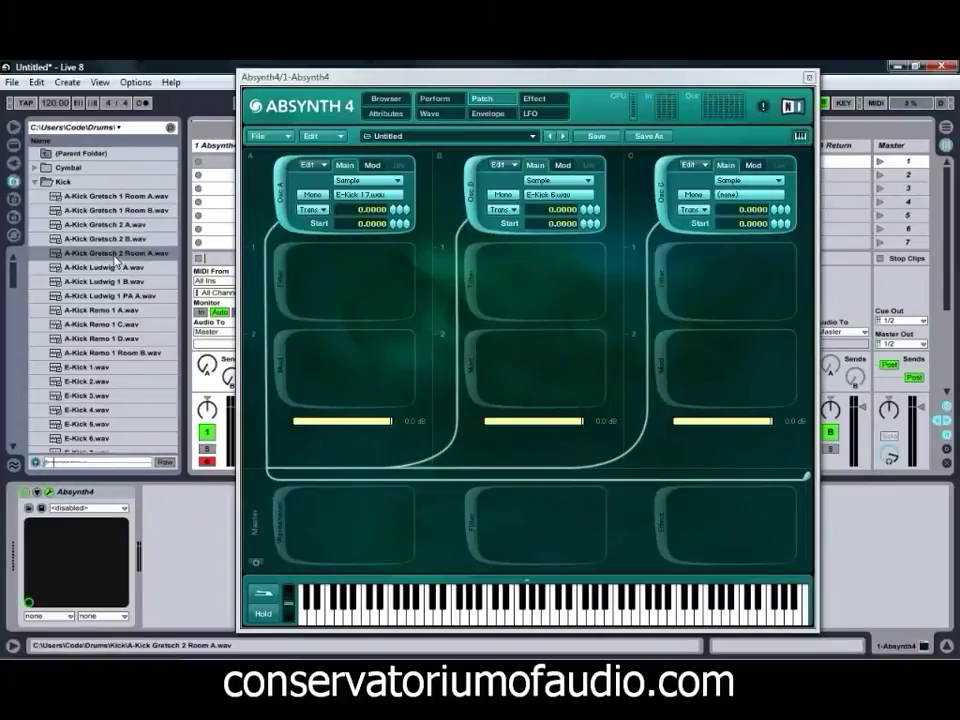
click(114, 268)
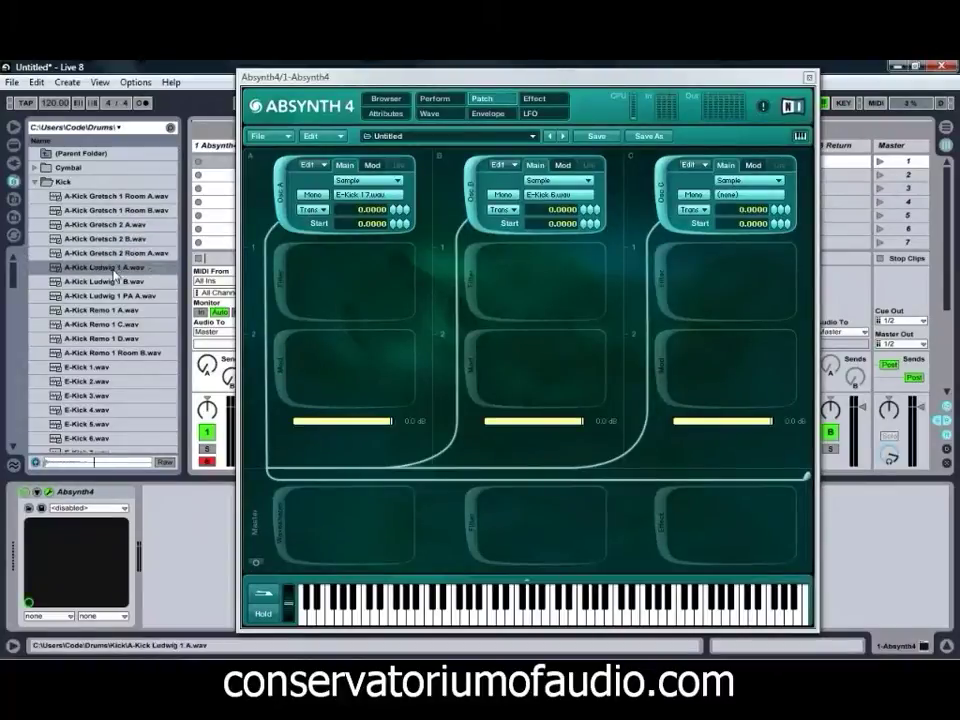
click(127, 197)
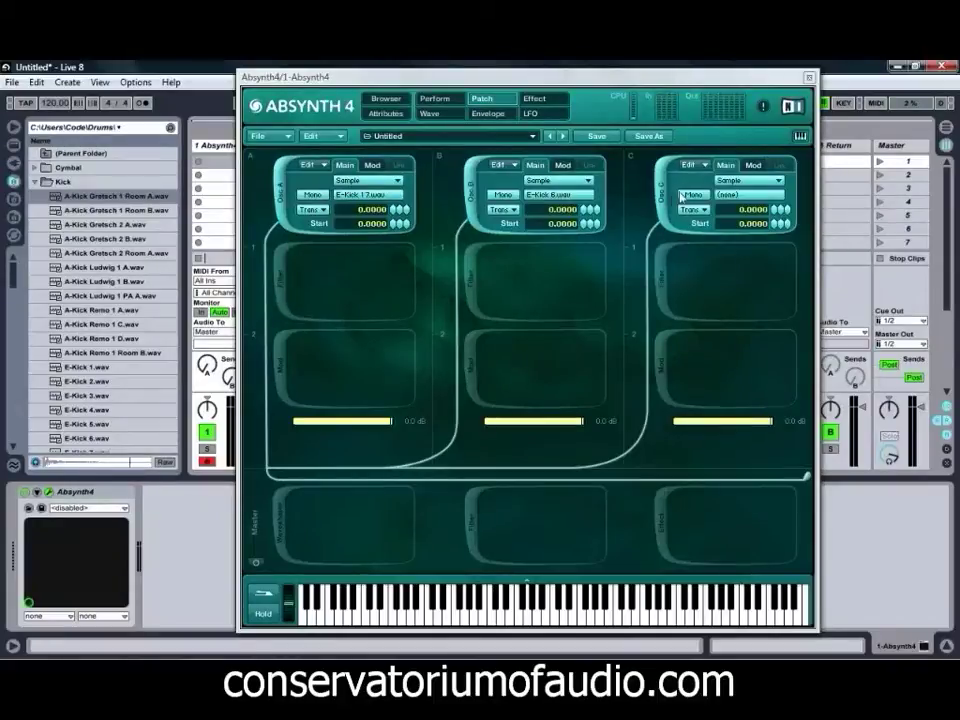
Step: Load the A-Kick Gretsch 1 Room A audio file into oscillator C
click(735, 194)
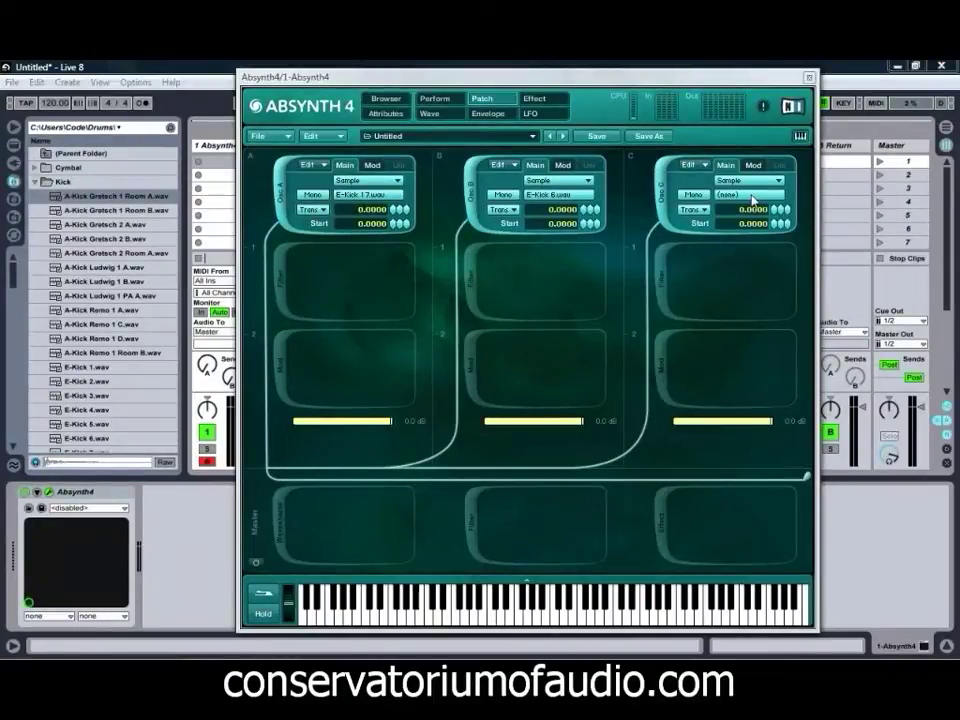
double_click(463, 307)
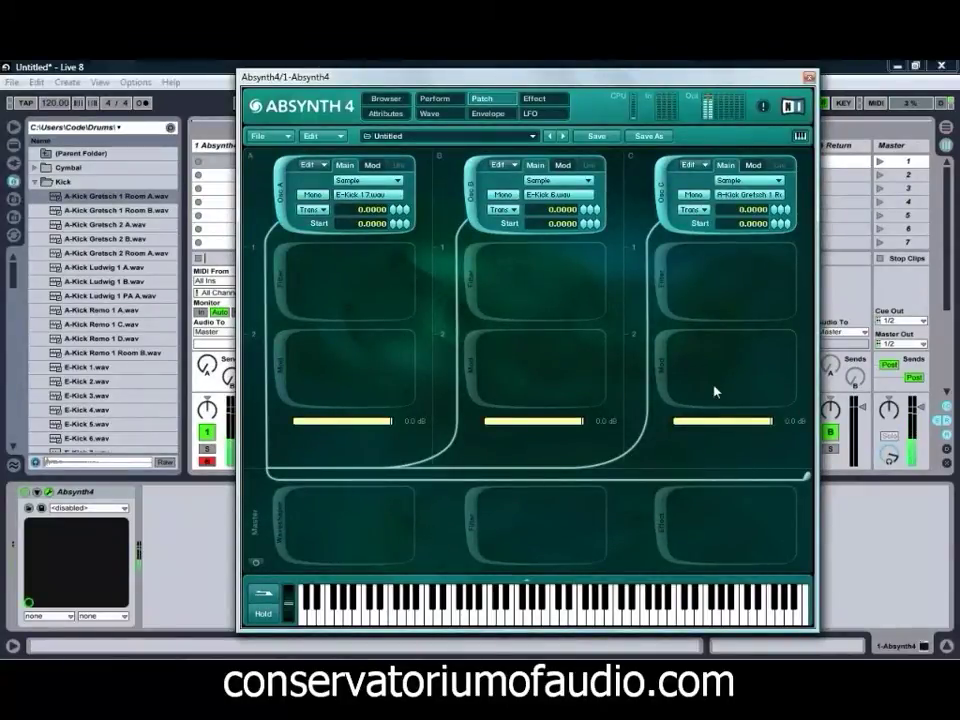
Step: Turn the levels of channels B and C all the way down to isolate channel A
mouse_move(770, 425)
mouse_down()
mouse_move(753, 427)
mouse_move(768, 427)
mouse_up()
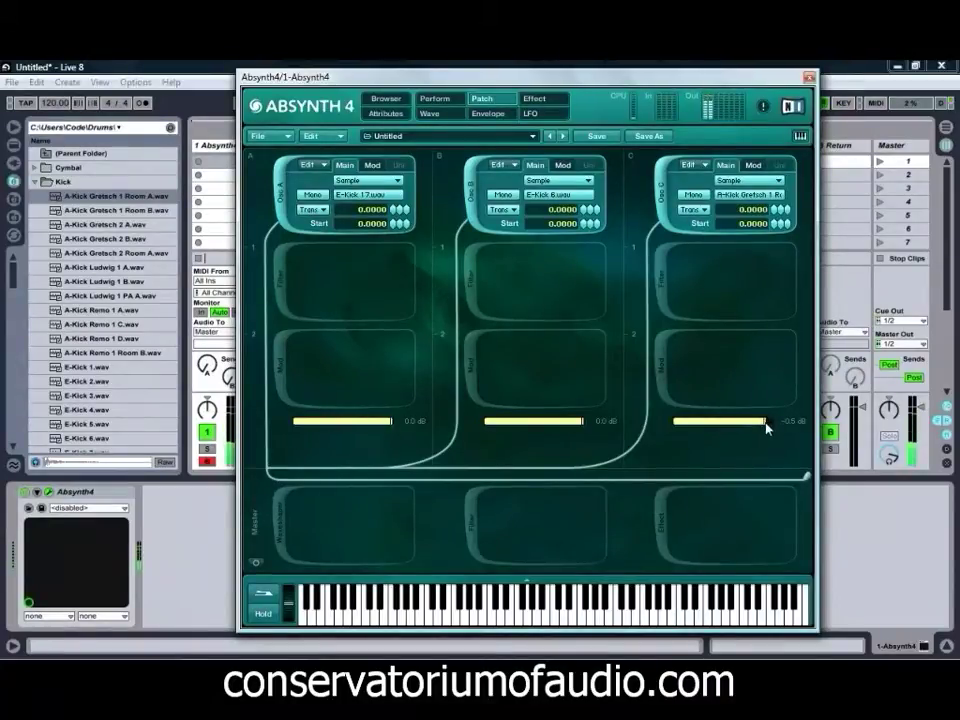
drag(771, 427, 744, 428)
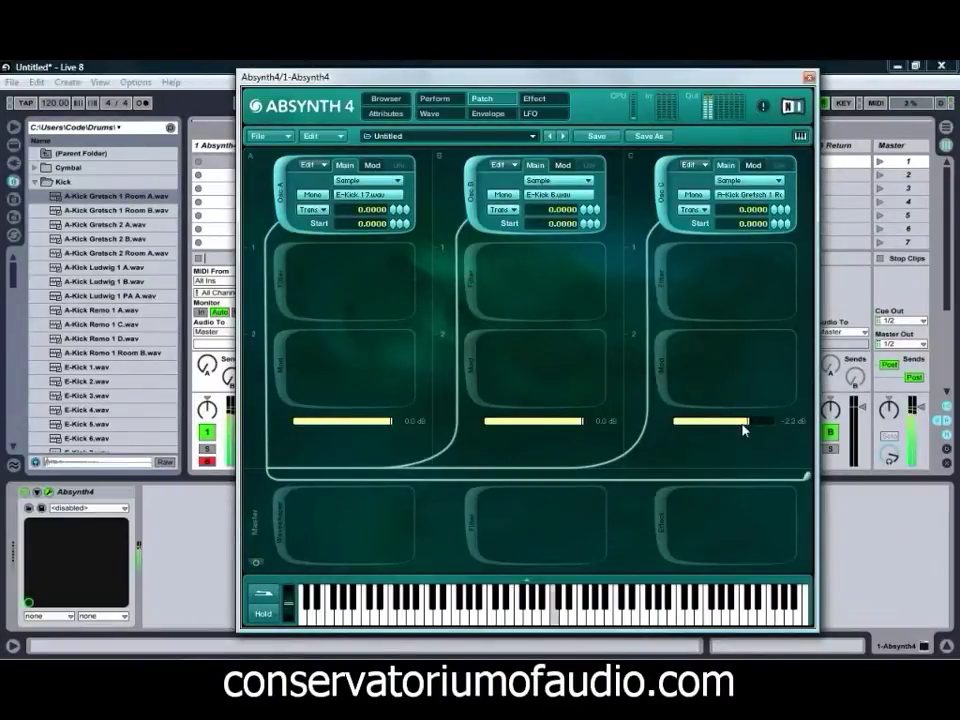
drag(578, 422, 435, 435)
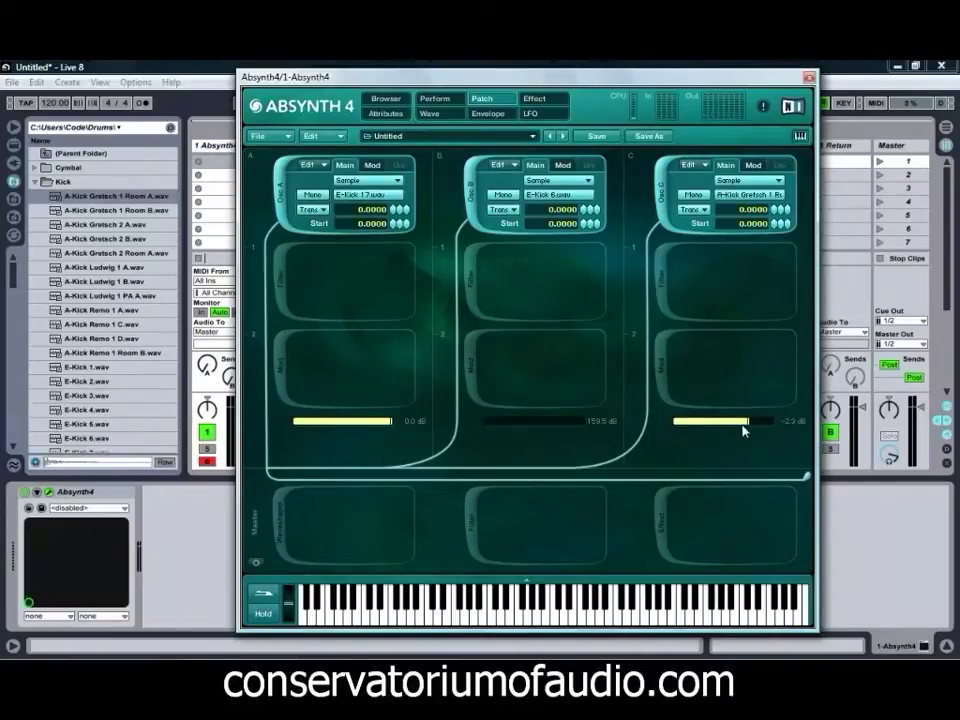
drag(752, 425, 583, 443)
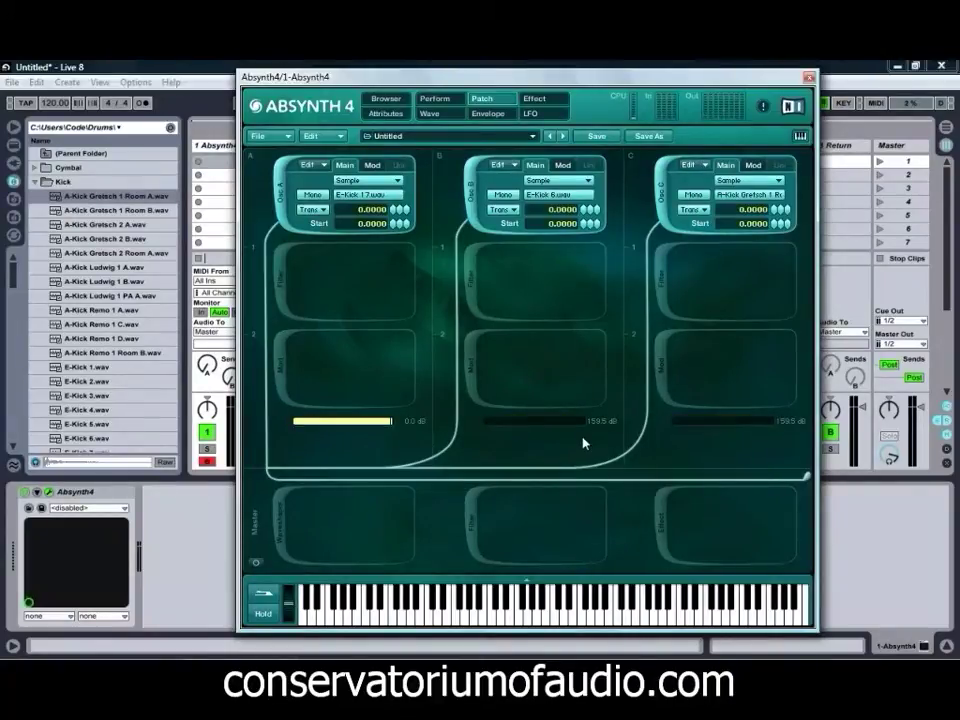
Step: Enable channel A's filter as LPF 2 pole with a frequency of 220.971 Hz and a resonance of 0.7
click(283, 280)
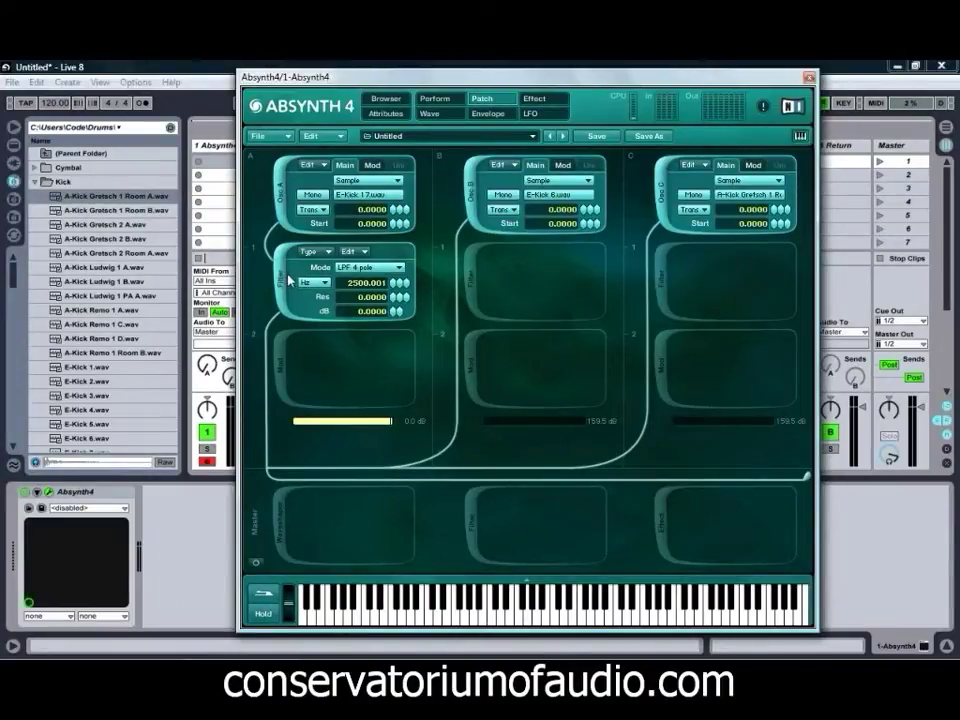
click(400, 270)
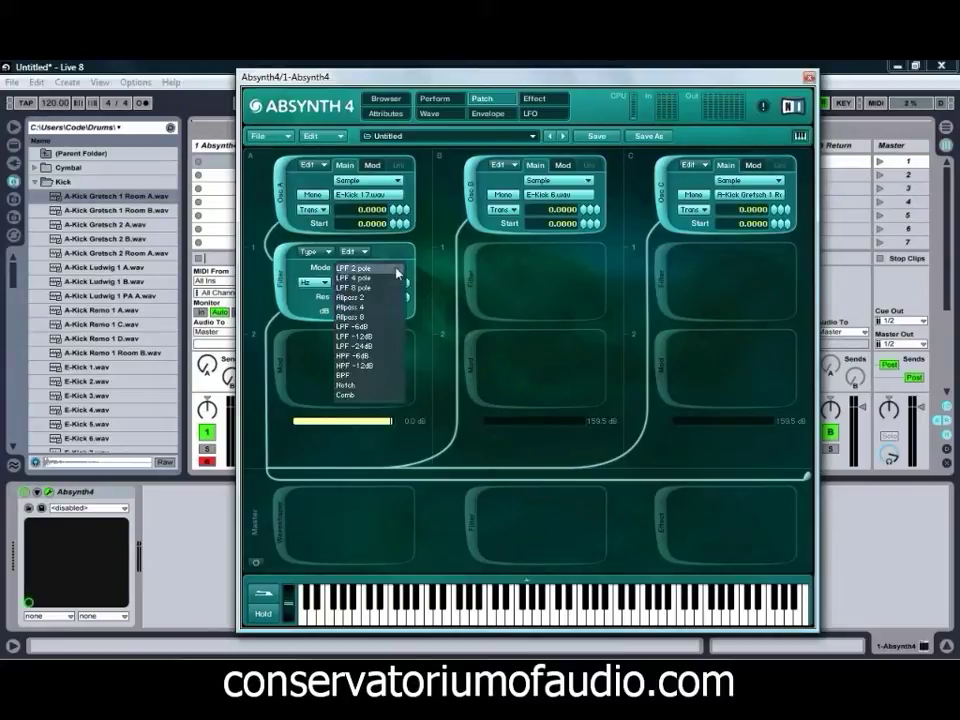
click(380, 269)
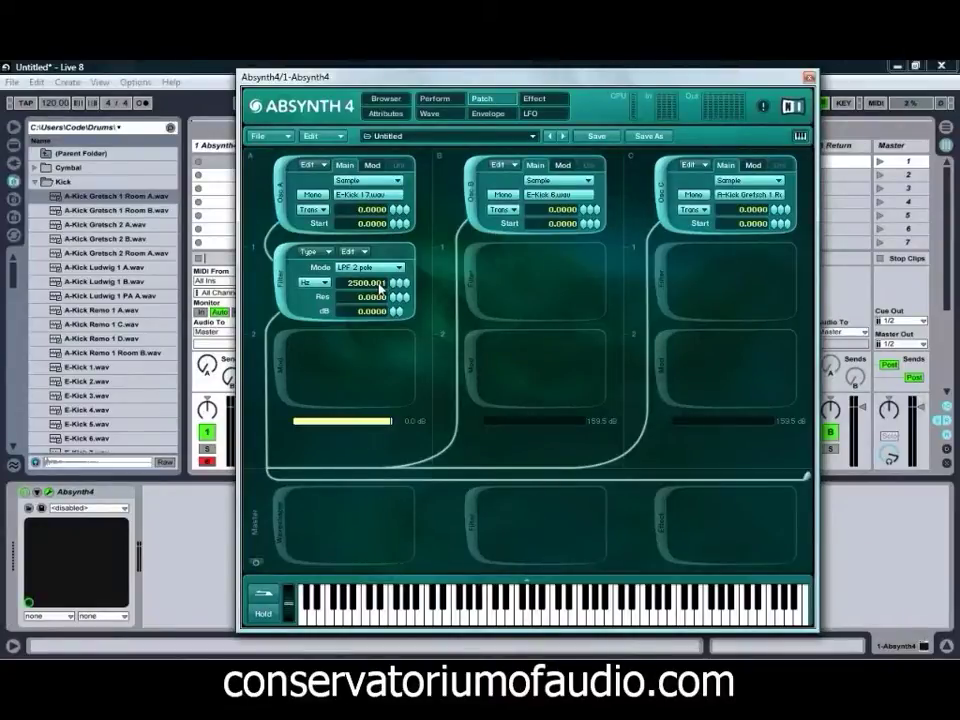
double_click(345, 298)
mouse_move(395, 302)
mouse_down()
mouse_move(410, 250)
mouse_move(394, 309)
mouse_move(408, 268)
mouse_move(406, 285)
mouse_up()
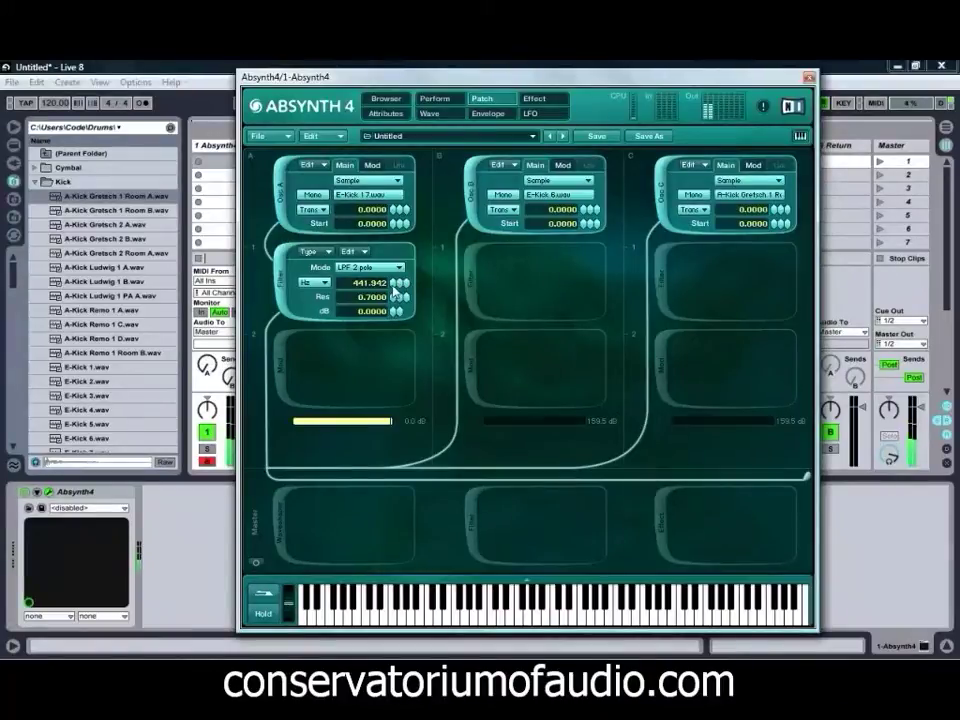
click(393, 292)
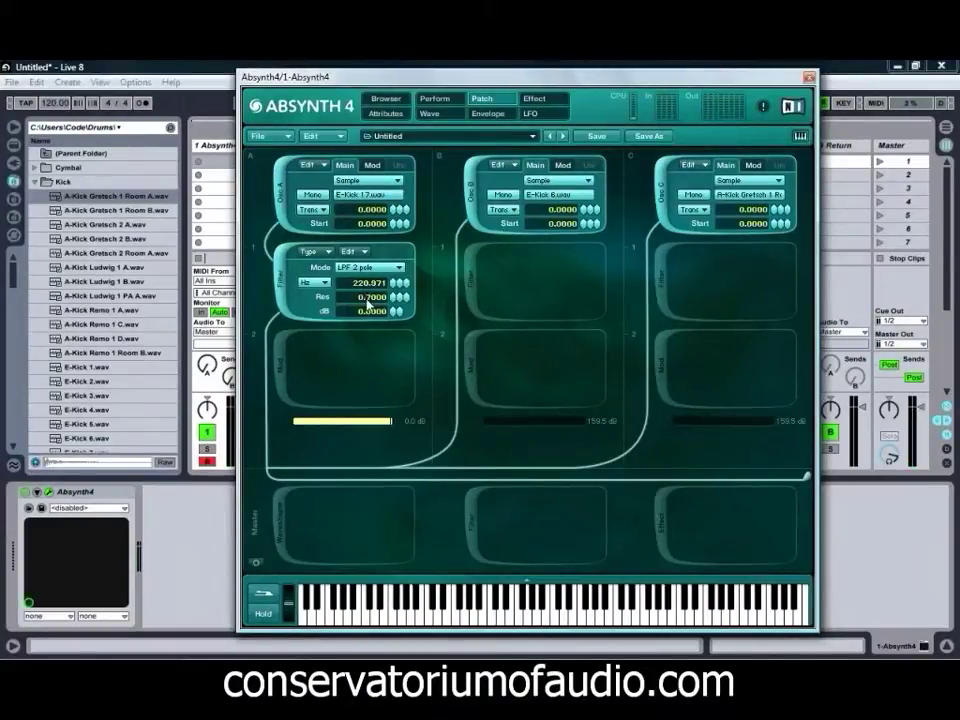
Step: Enable the filter in channel B and set its mode to BPF
click(472, 290)
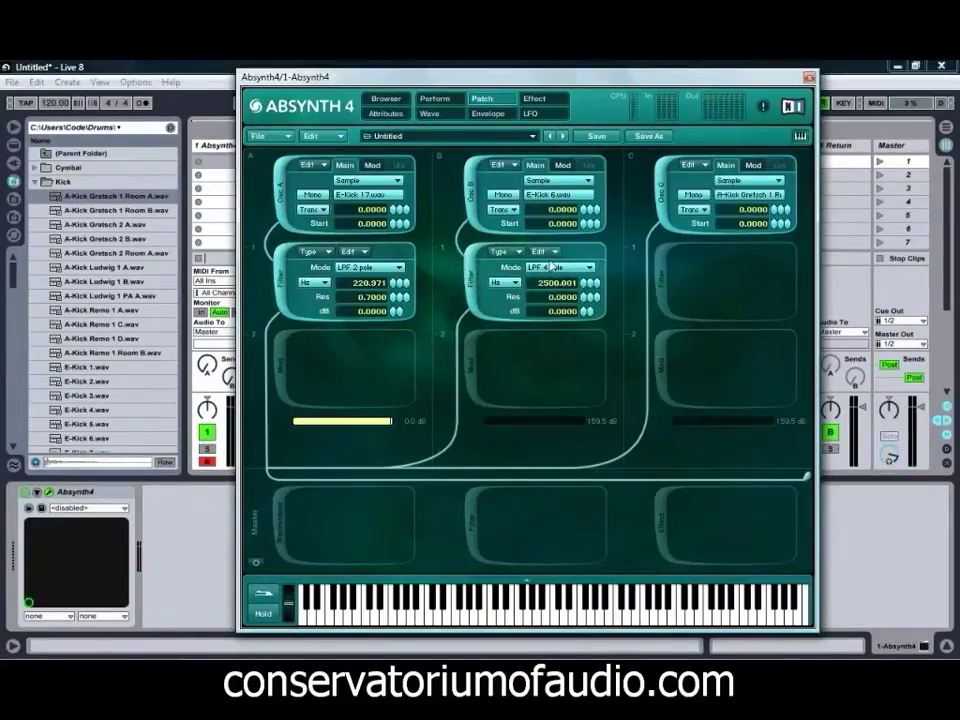
click(583, 269)
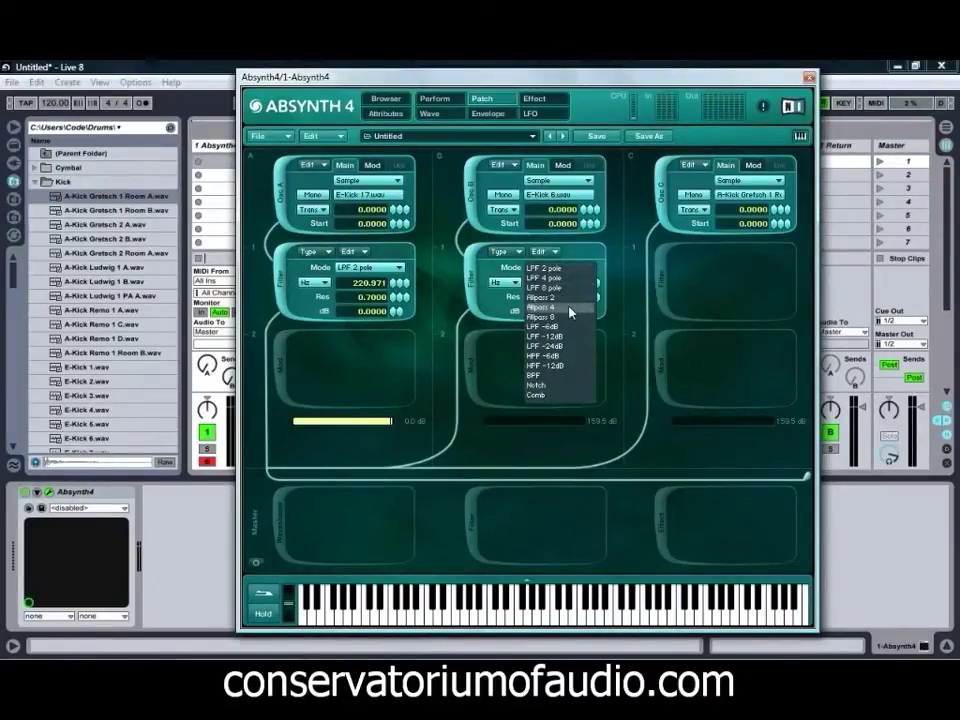
click(558, 375)
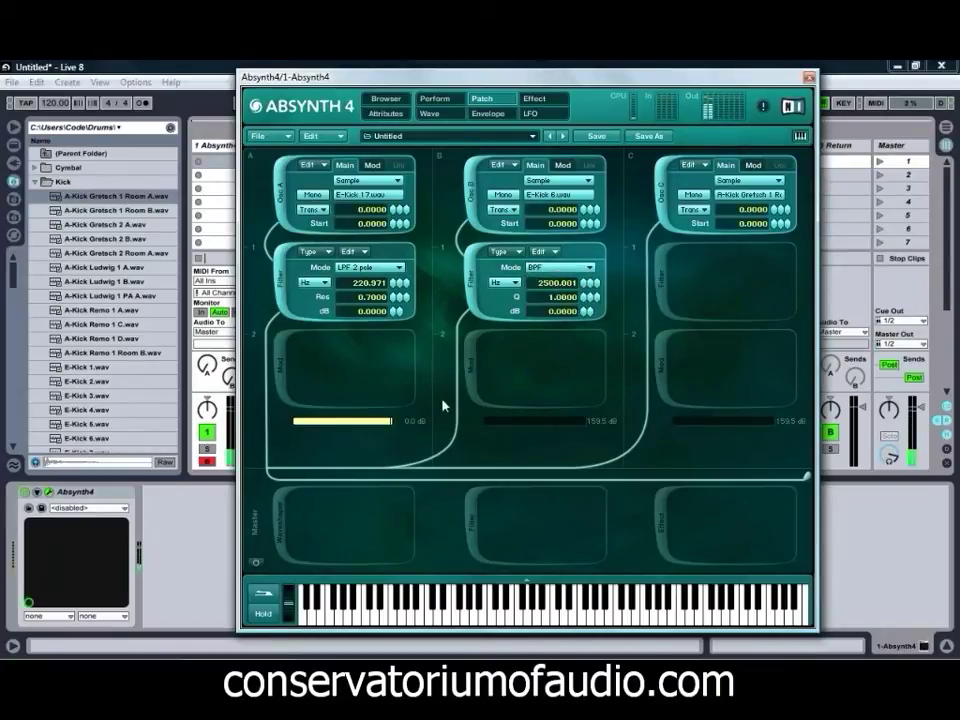
Step: Isolate channel B at 0.0 dB by silencing channel A, and tune B's band-pass filter to 525.561 Hz with a Q of 2.62
drag(389, 427, 242, 436)
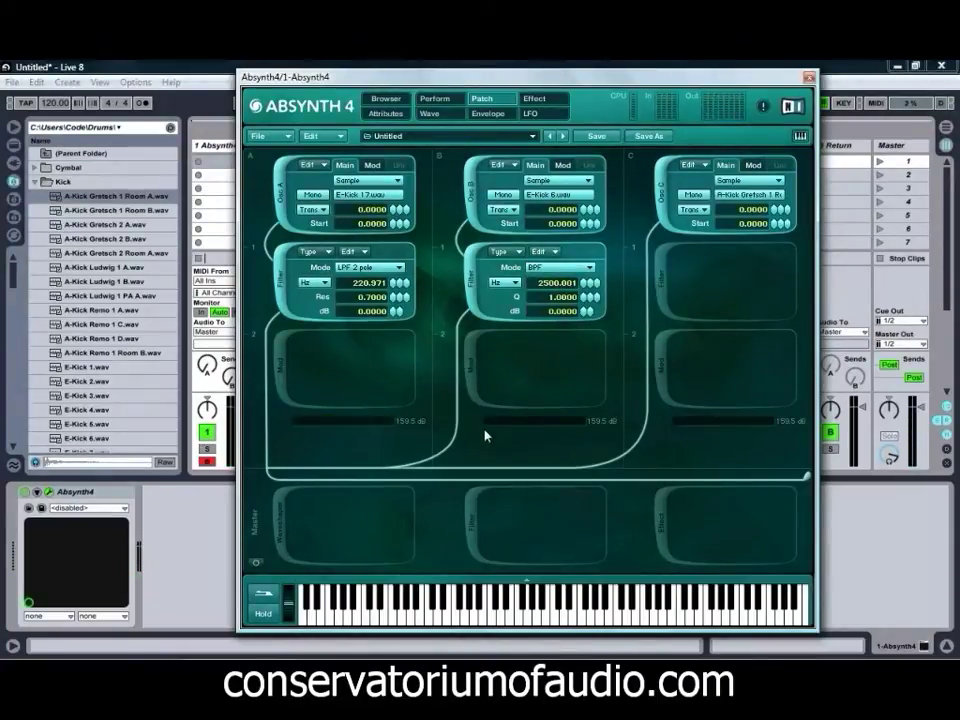
drag(568, 424, 664, 422)
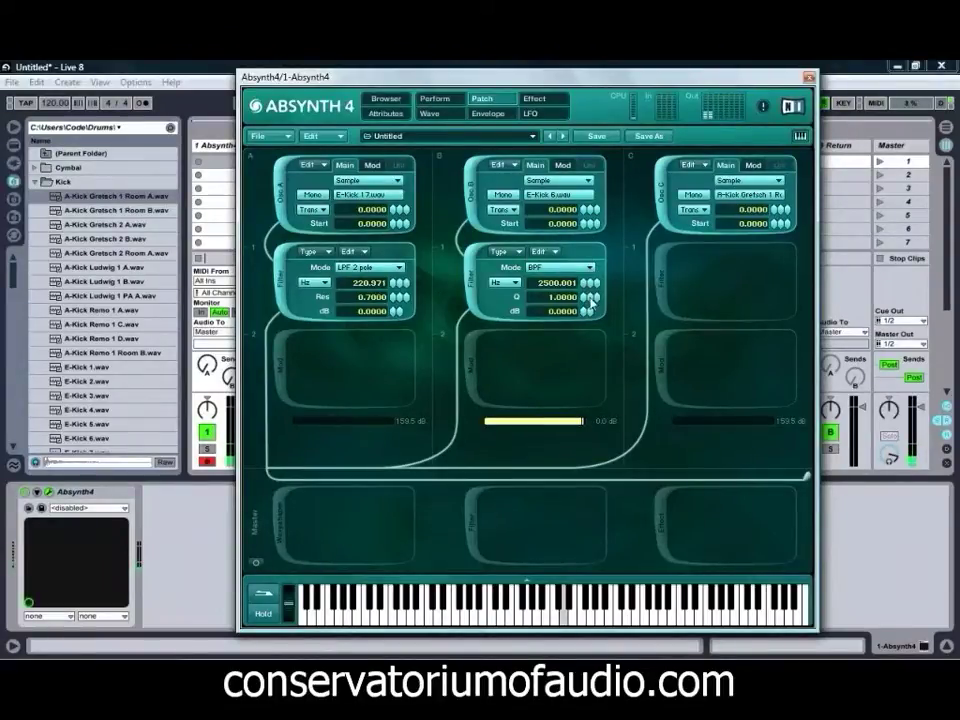
drag(588, 297, 620, 93)
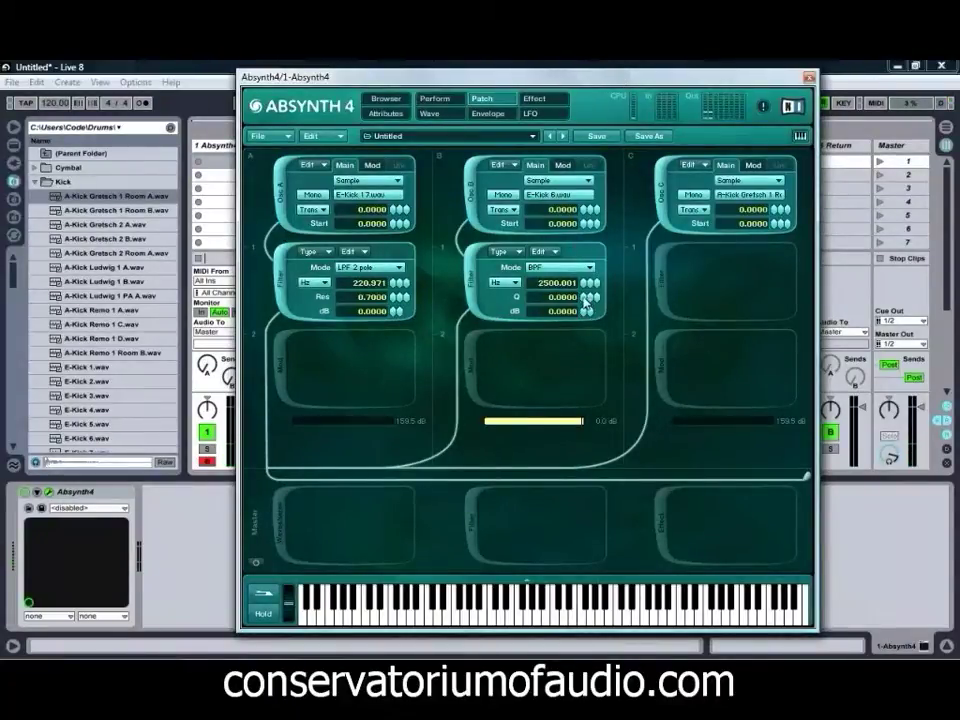
drag(588, 301, 621, 97)
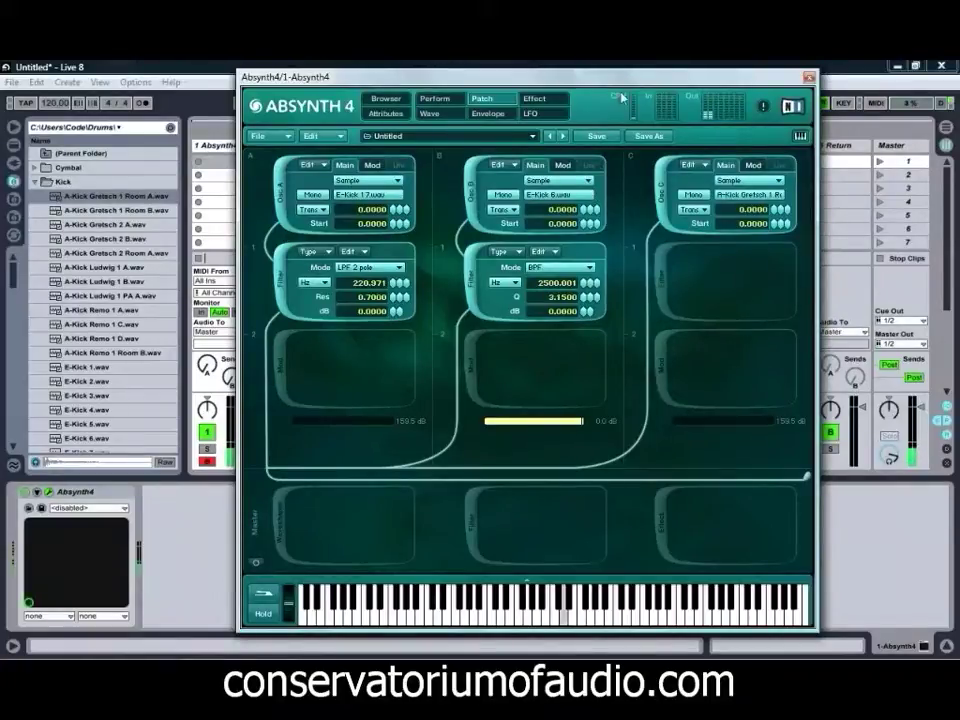
drag(588, 298, 582, 348)
drag(585, 291, 587, 308)
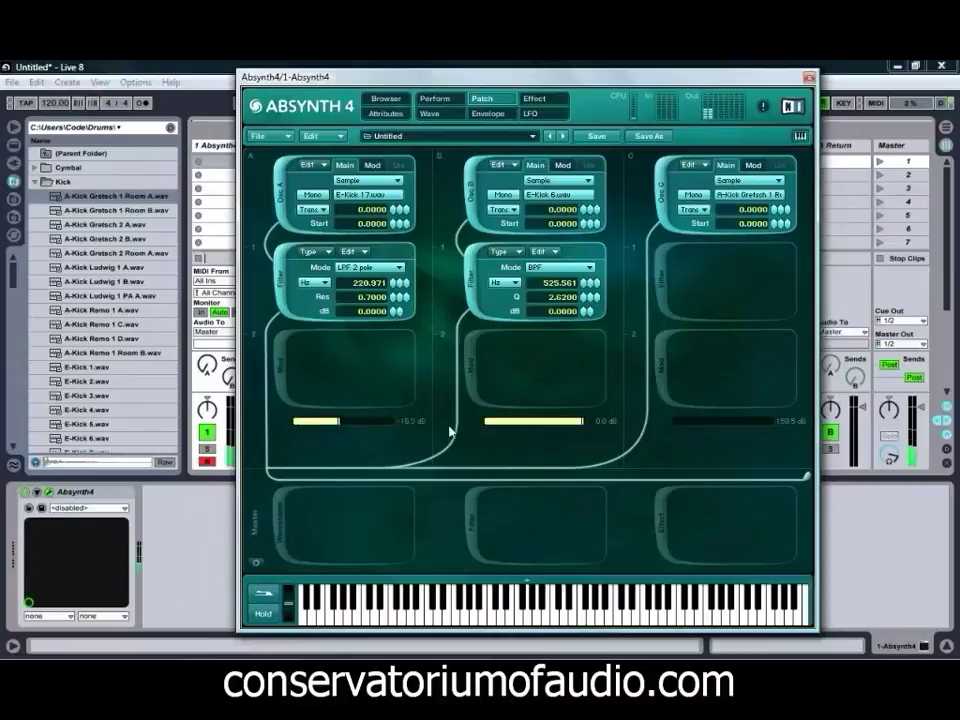
Step: Blend the layers by raising channel A's level to about -2.9 dB and channel C's to about -7.9 dB
drag(450, 432, 476, 432)
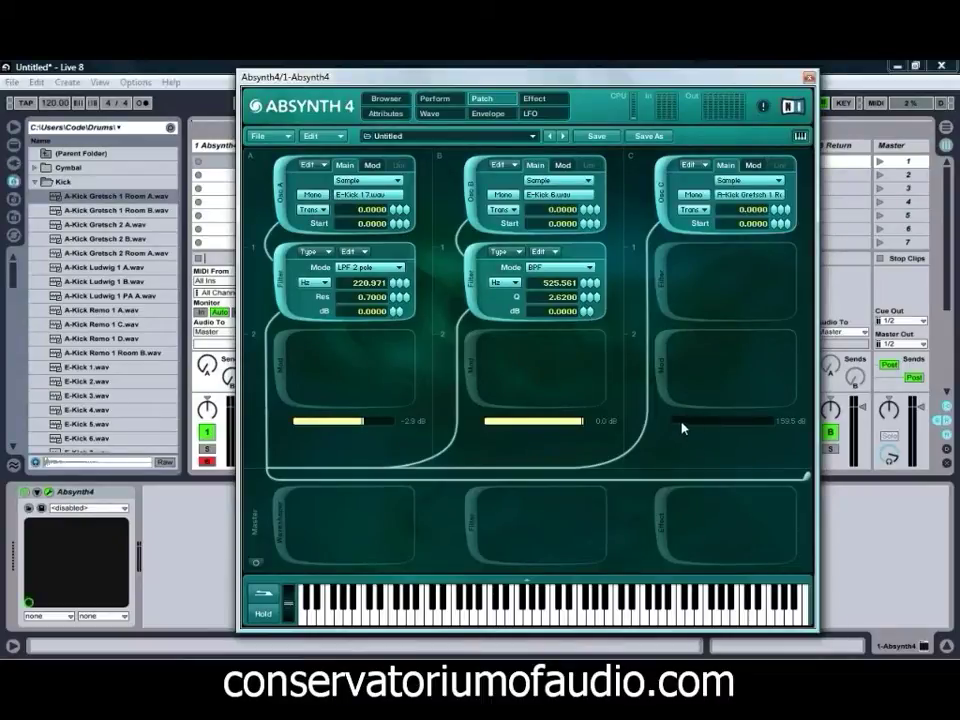
drag(691, 427, 731, 432)
Step: Enable the Waveshaper in the Master section and assign it the Additive 1 simple wave
click(281, 530)
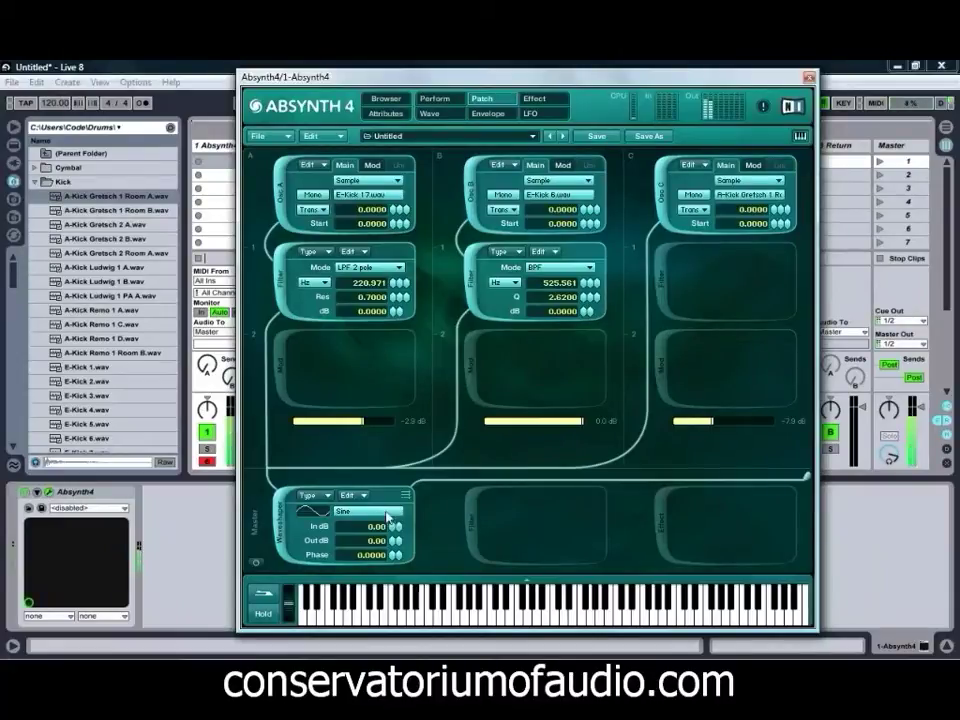
click(373, 515)
click(421, 482)
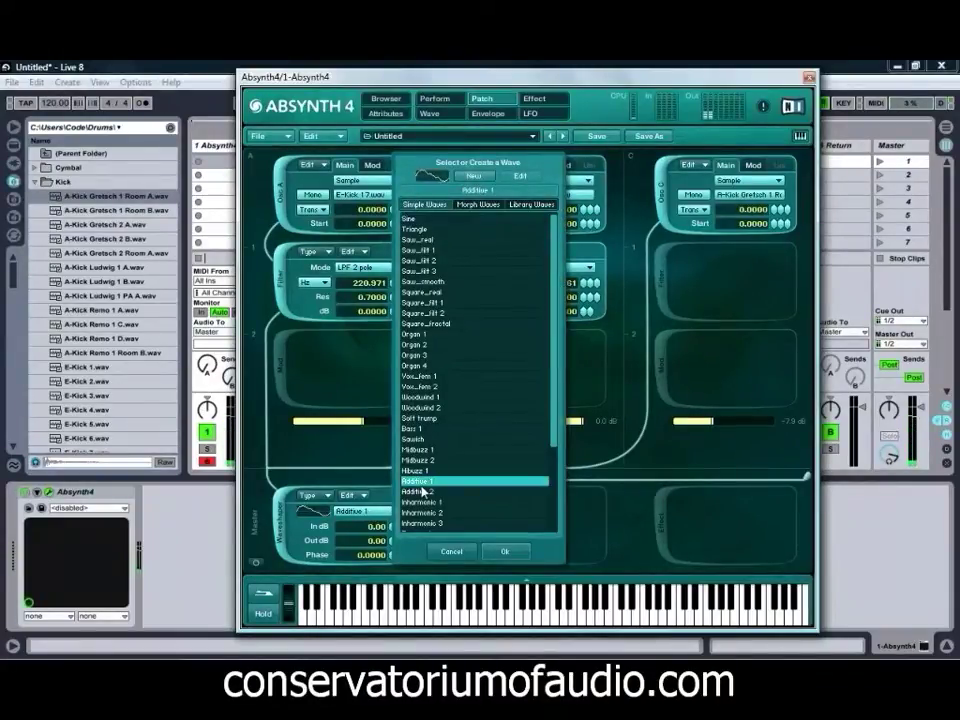
click(505, 551)
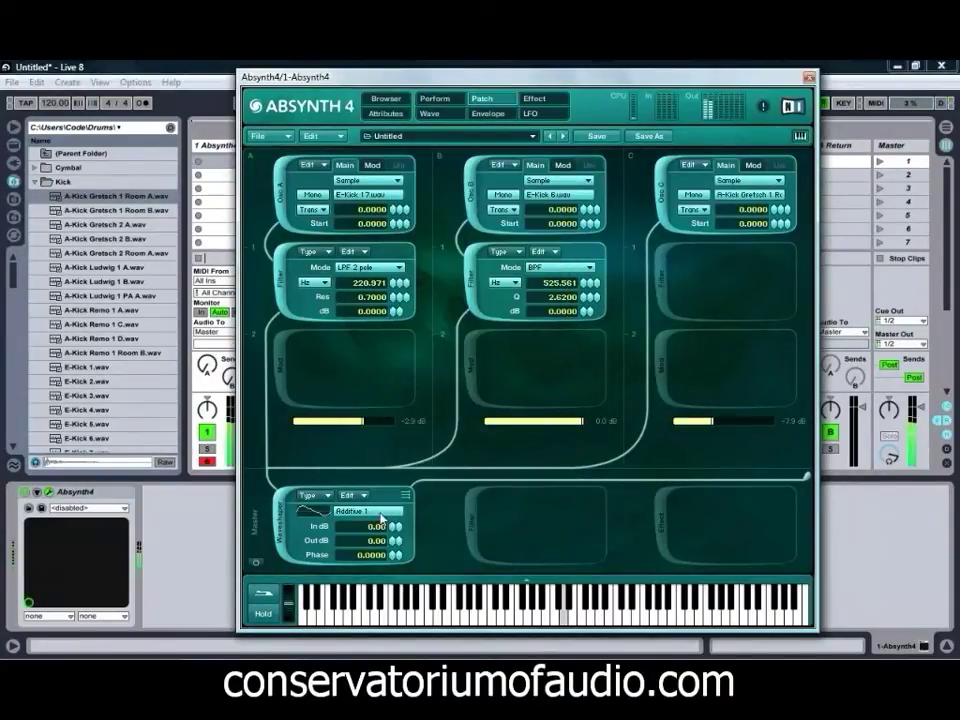
Step: Set the master Waveshaper's input gain to 3.70 dB and its output gain to -4.20 dB
drag(380, 537, 396, 578)
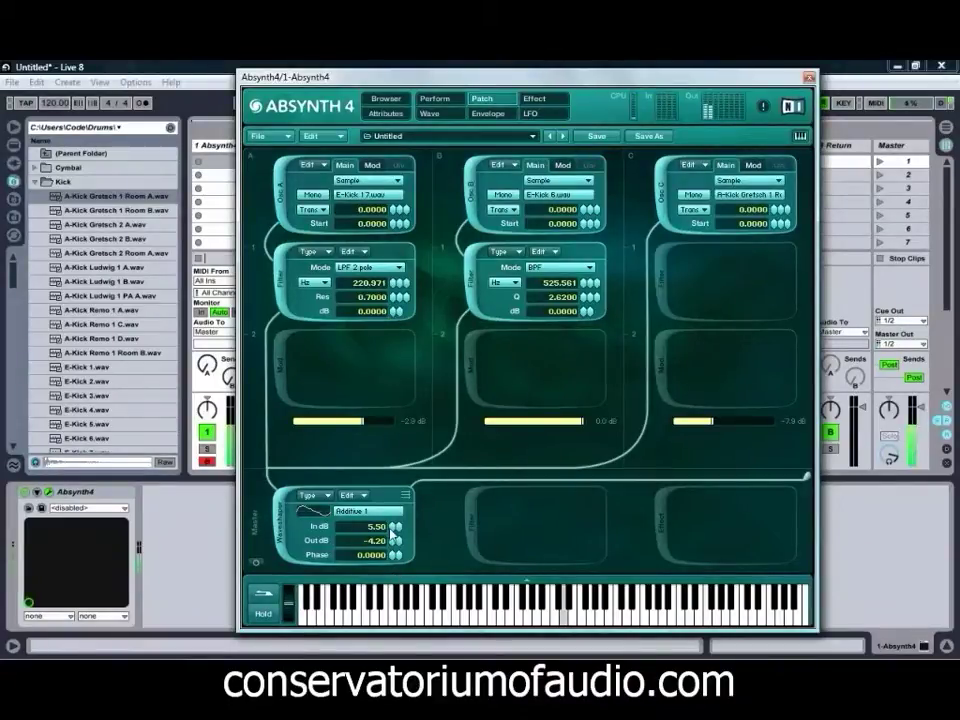
drag(395, 526, 396, 541)
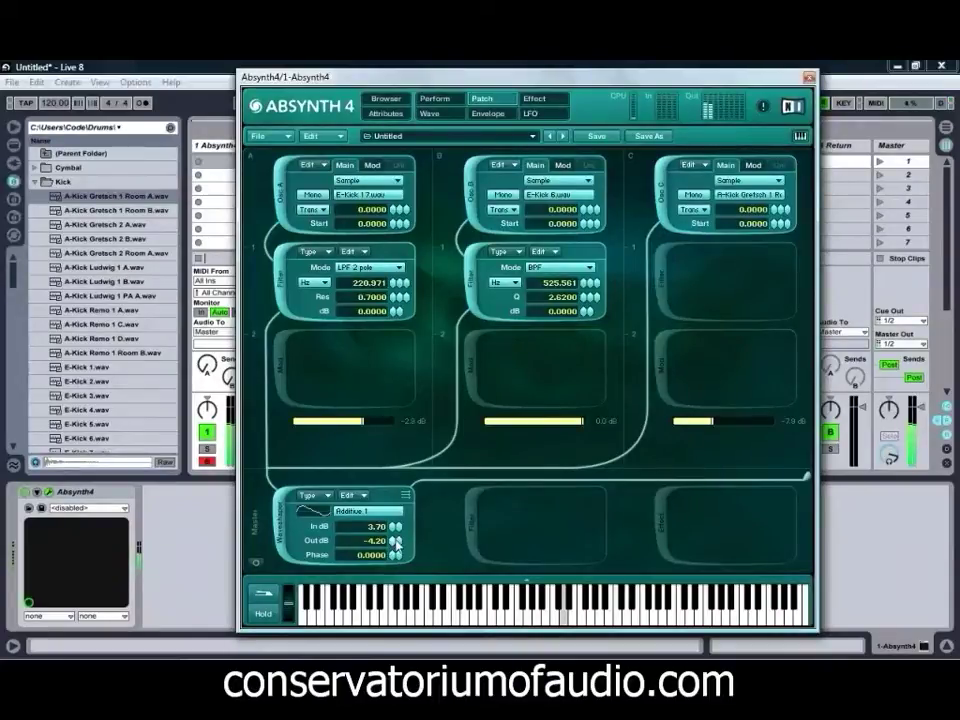
scroll(396, 541, down, 2)
Step: Try the Organ 2 and Soft trump waves in the master Waveshaper, applying Soft trump
click(398, 511)
click(435, 343)
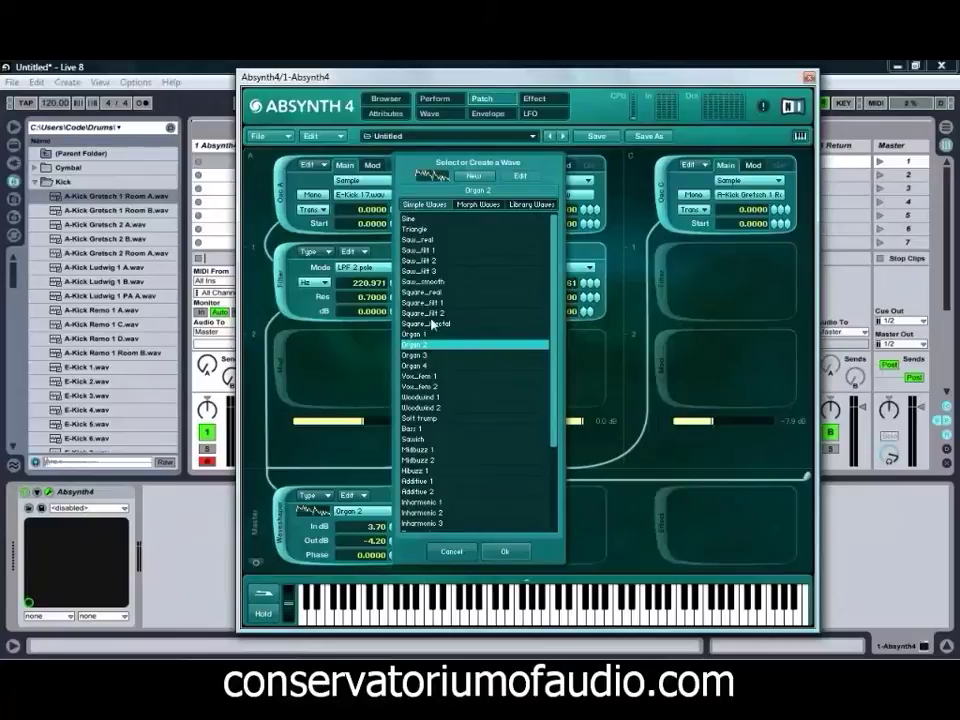
click(431, 420)
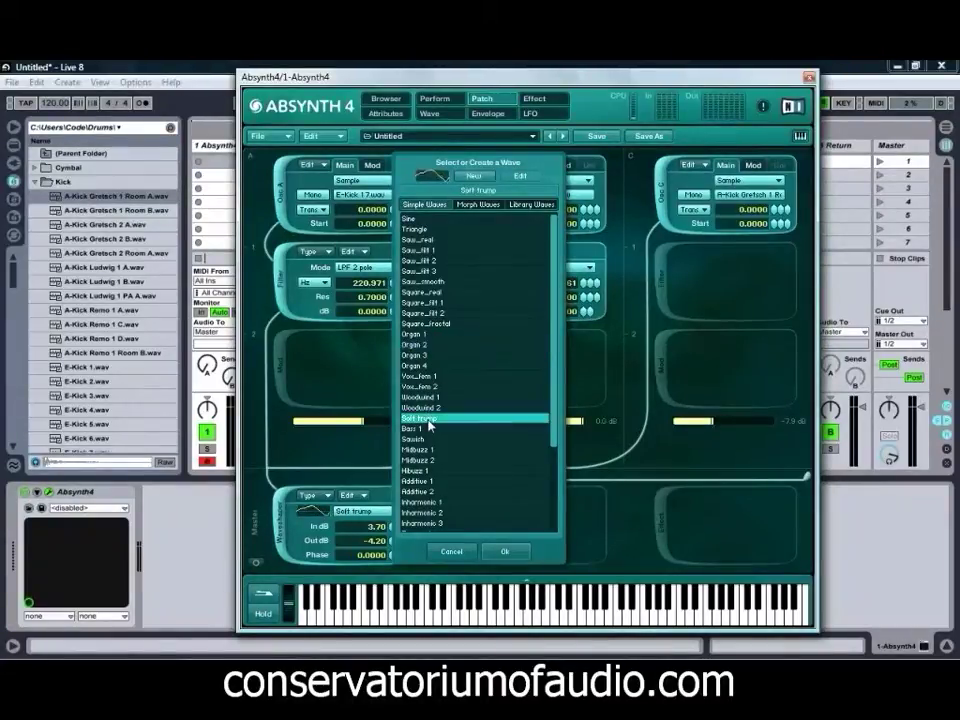
click(497, 553)
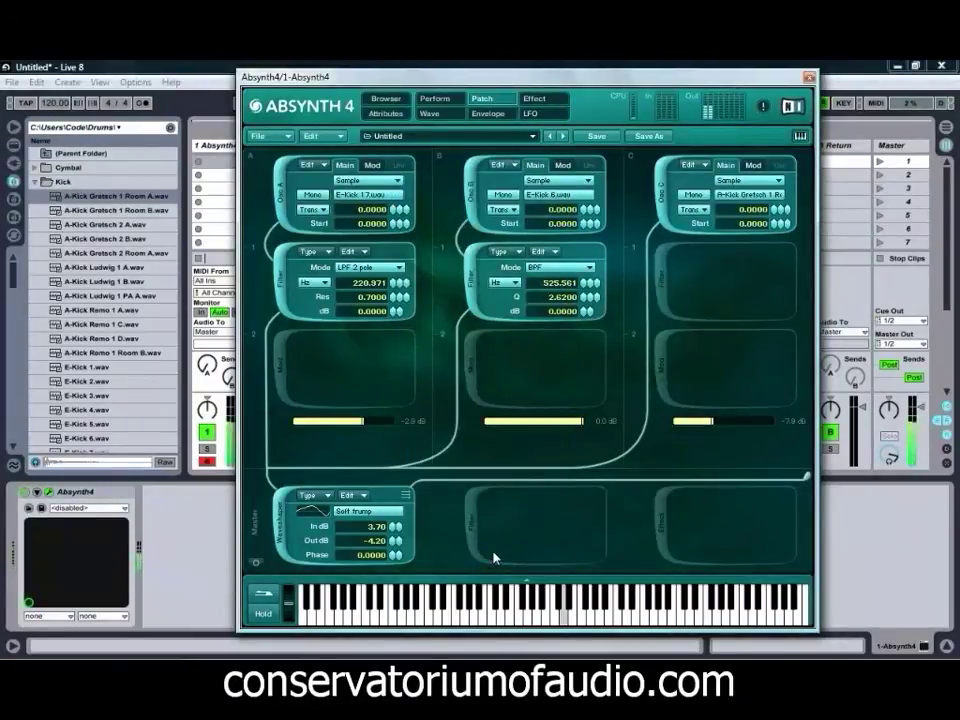
Step: Change the master Waveshaper's wave to Saw_smooth
click(392, 511)
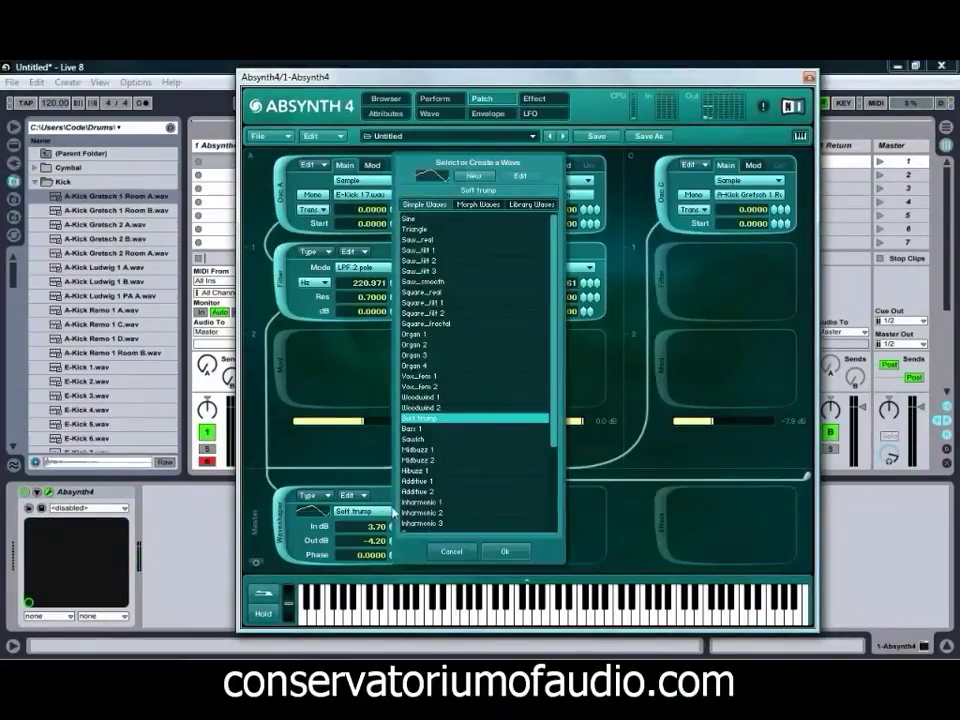
click(425, 282)
click(505, 552)
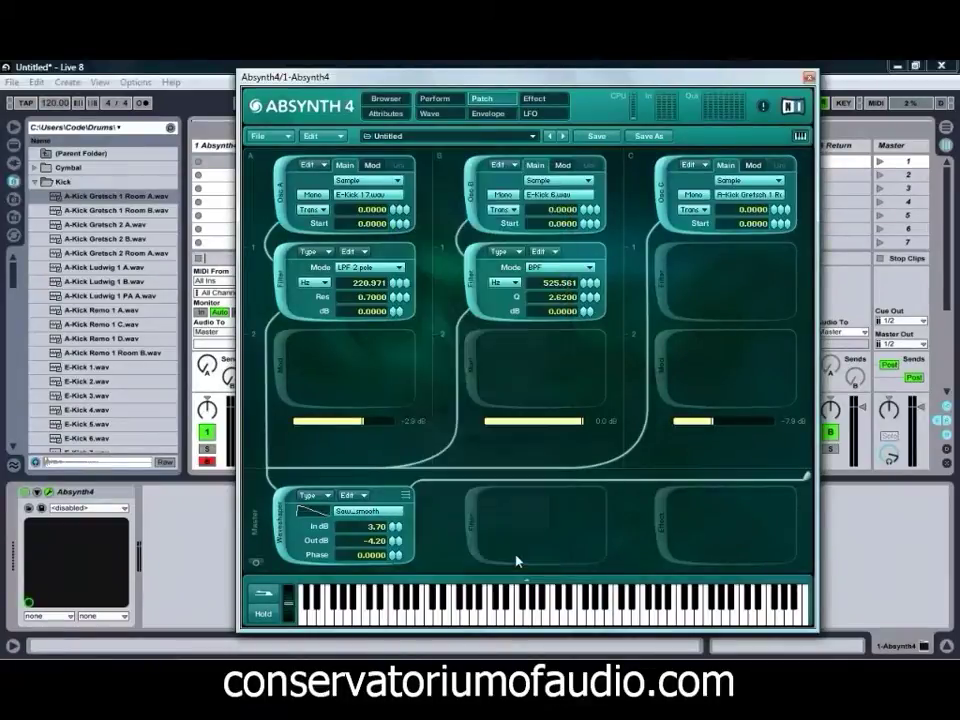
Step: Change the master Waveshaper's wave to Sine
click(370, 511)
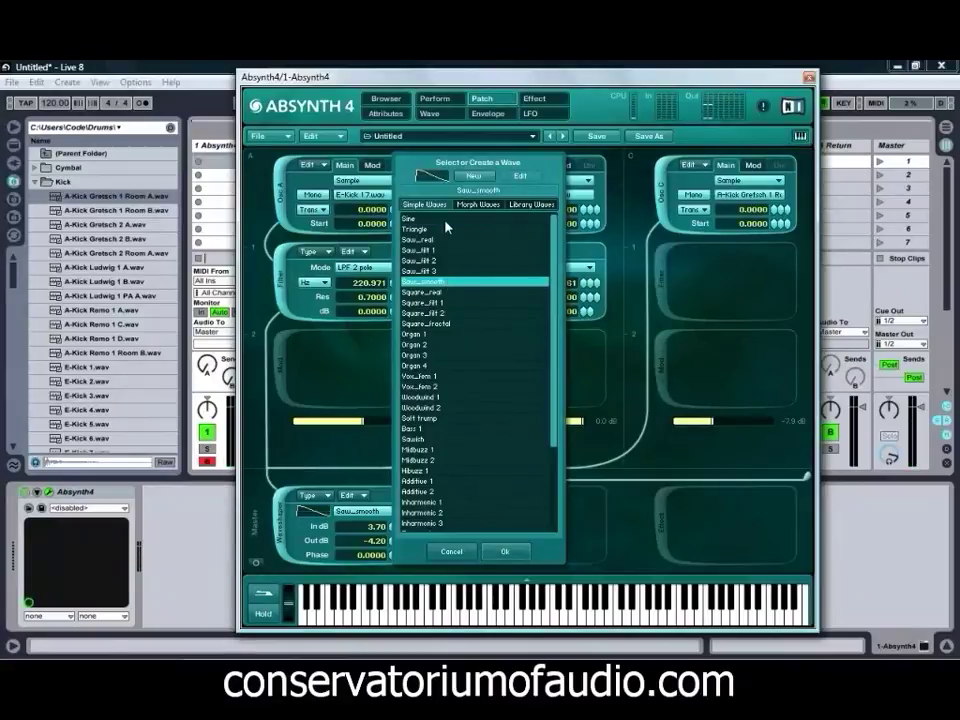
key(Home)
click(503, 552)
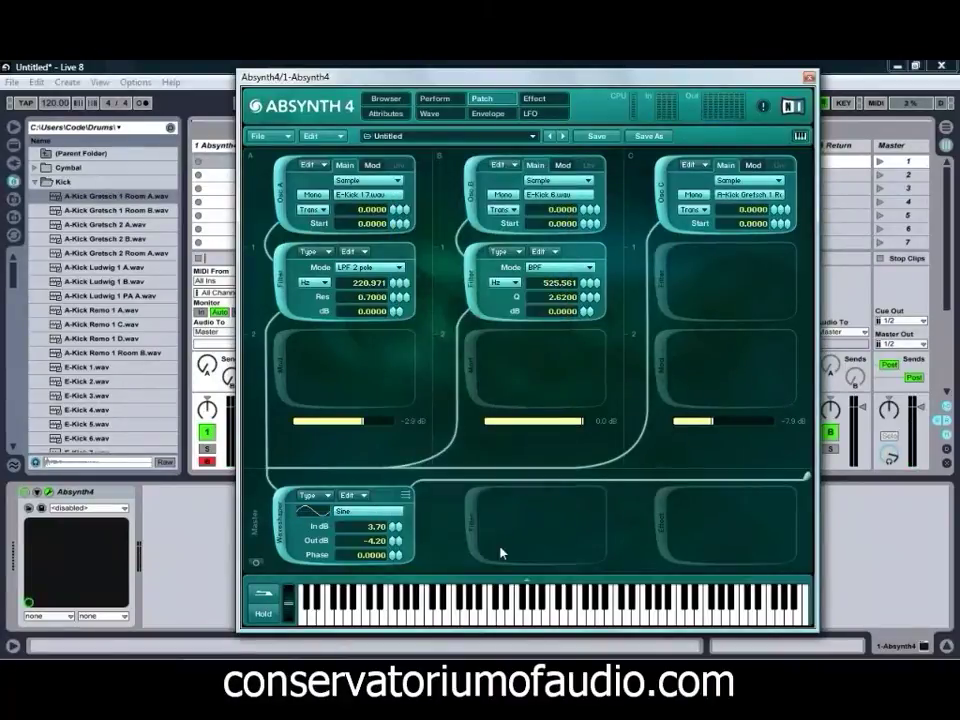
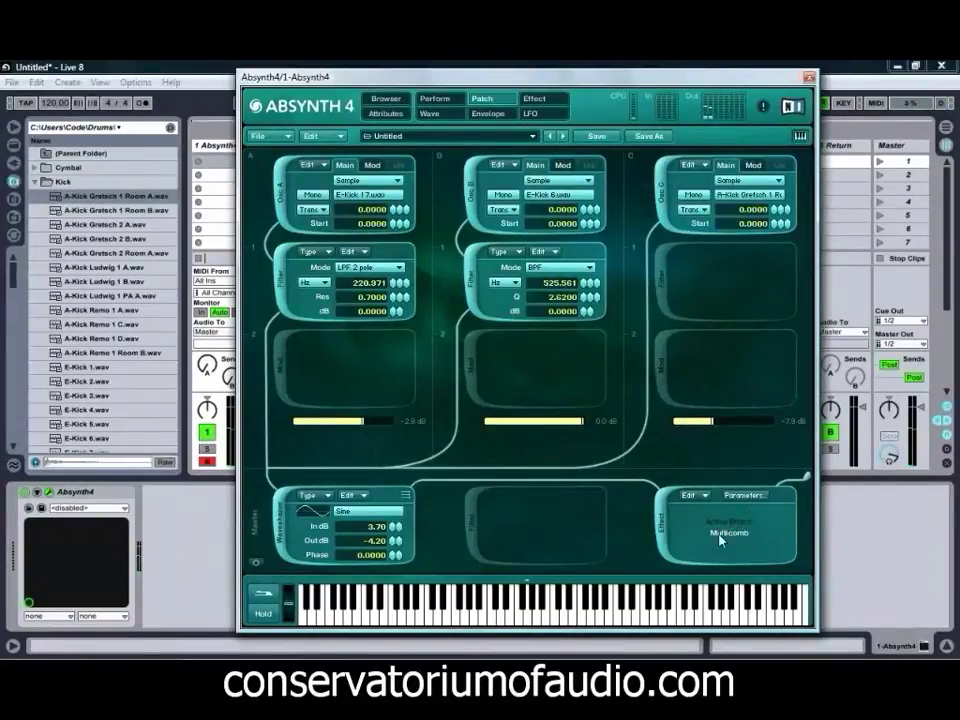
Step: Audition the Resonators, Echoes, Multitap and Pipe types for the master effect and settle on Echoes
click(536, 100)
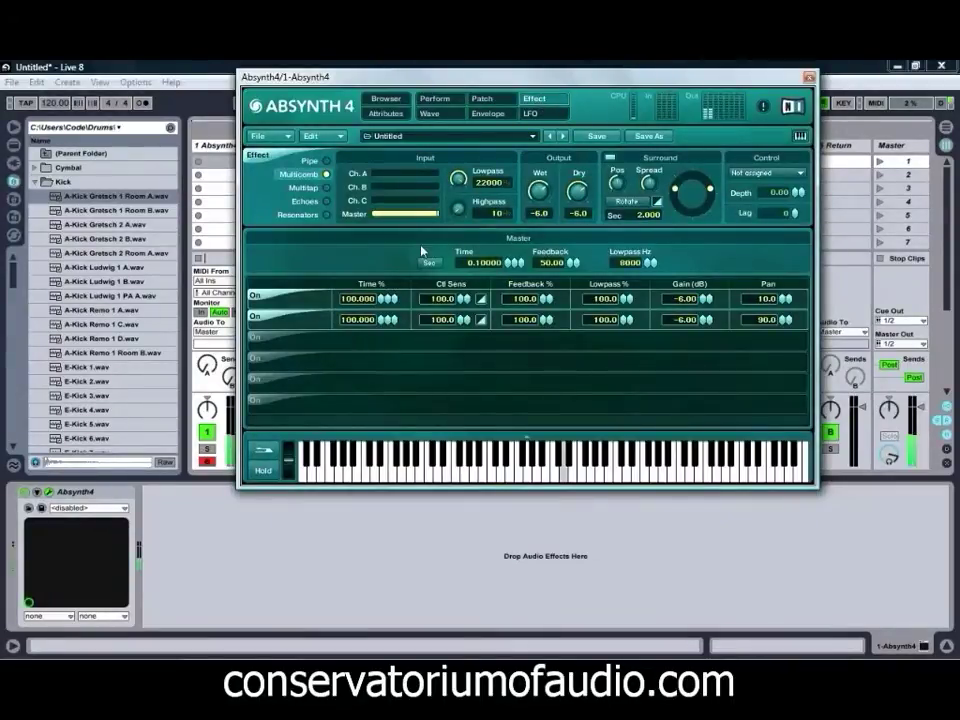
click(327, 213)
click(327, 201)
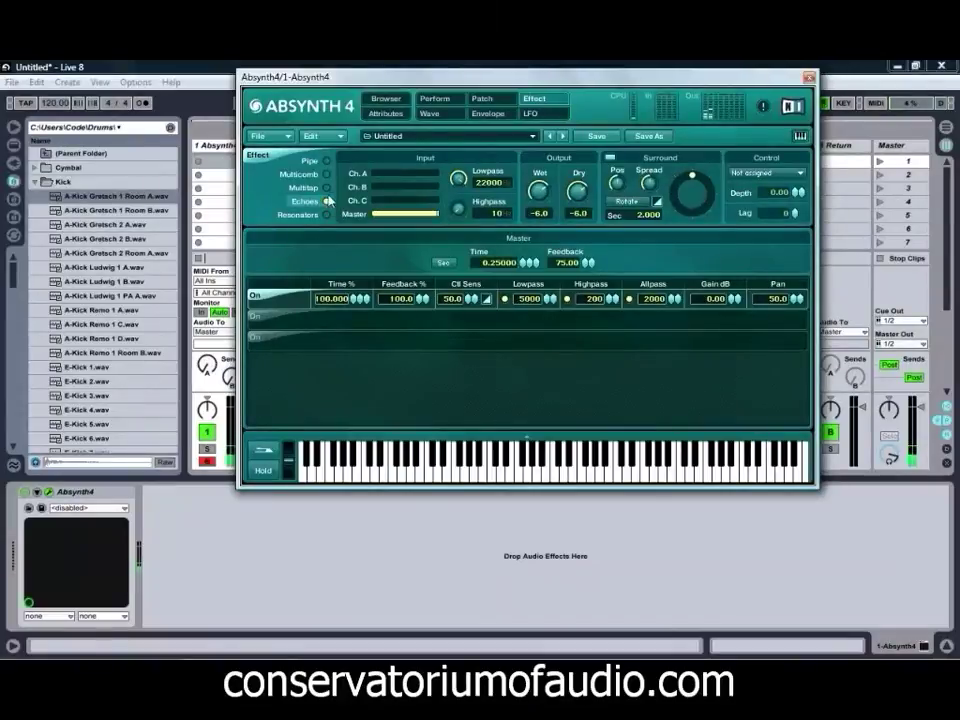
click(327, 187)
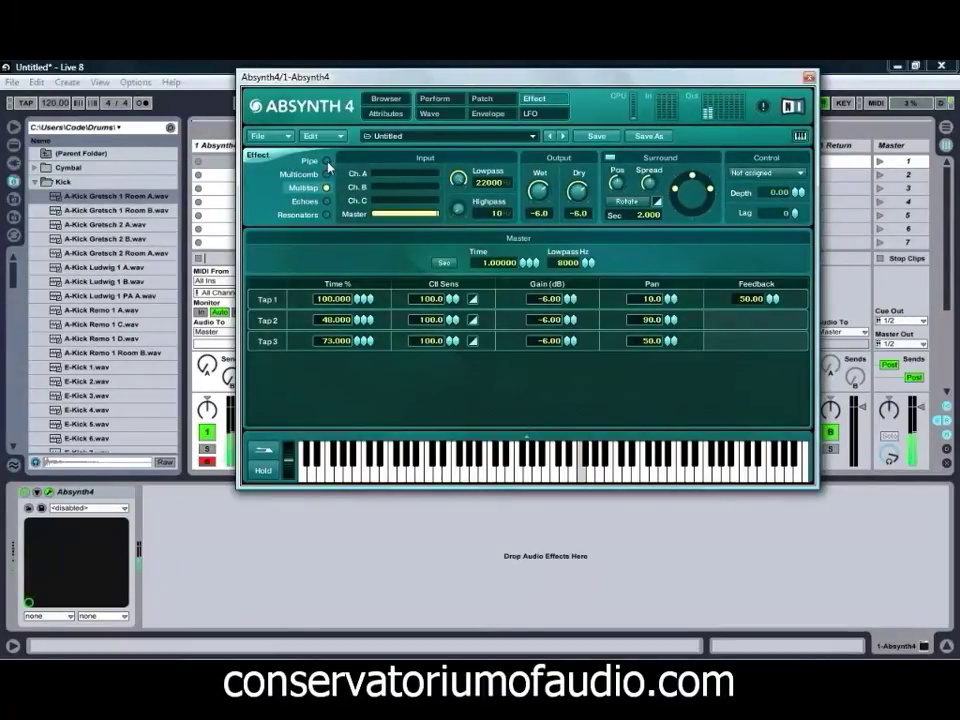
click(327, 162)
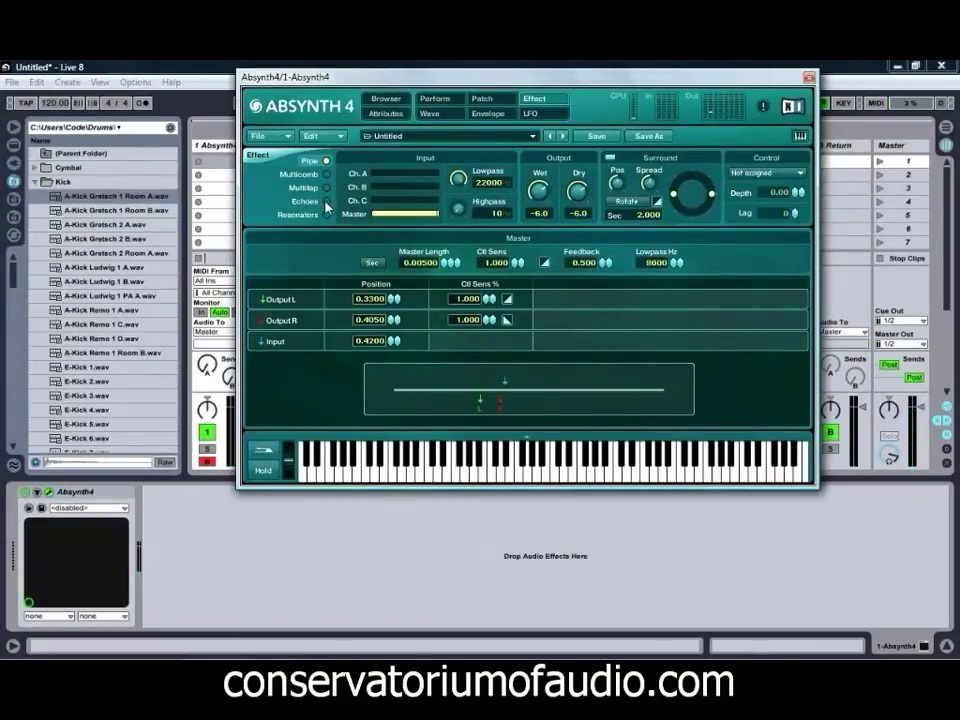
click(326, 202)
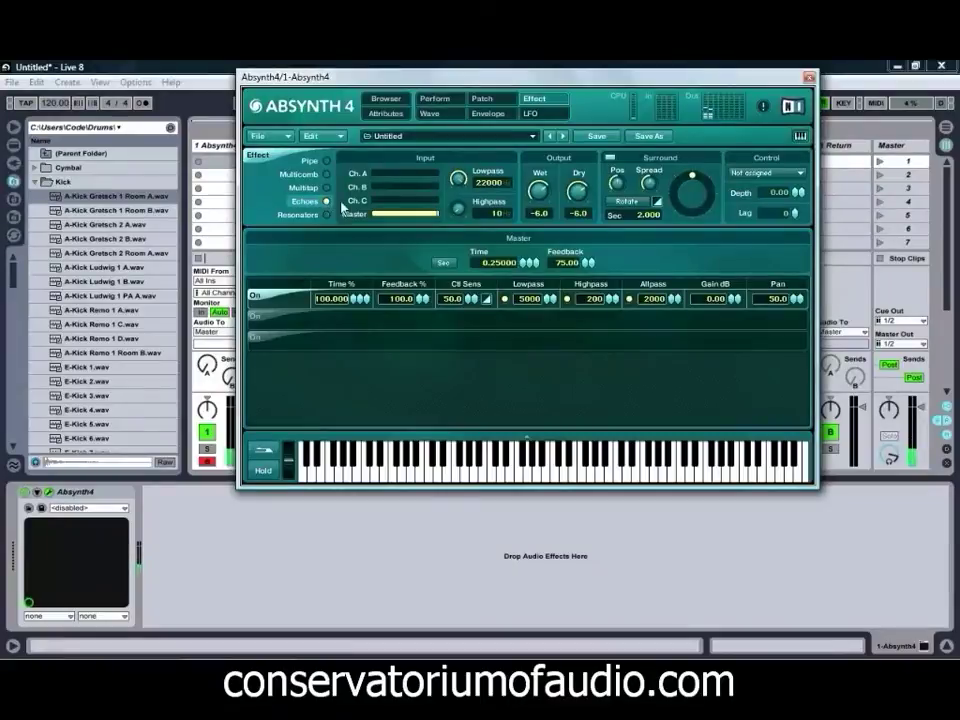
Step: Set the Echoes wet output to -2.9, raise the Ch. C input, and set the input lowpass to 9246 and highpass to 1992
drag(543, 199, 548, 163)
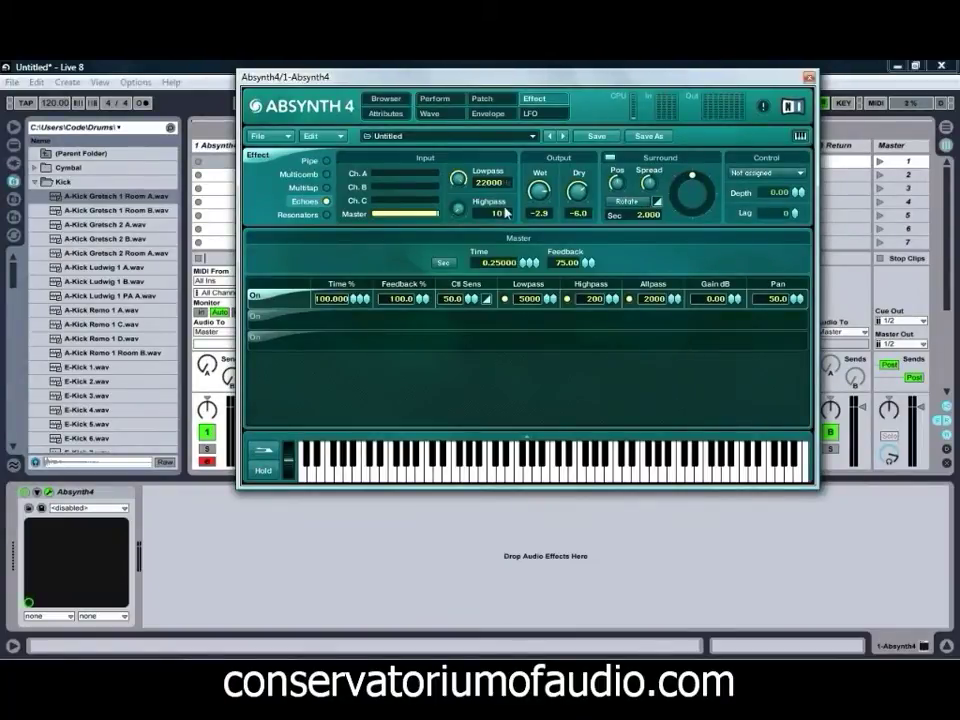
drag(377, 203, 405, 202)
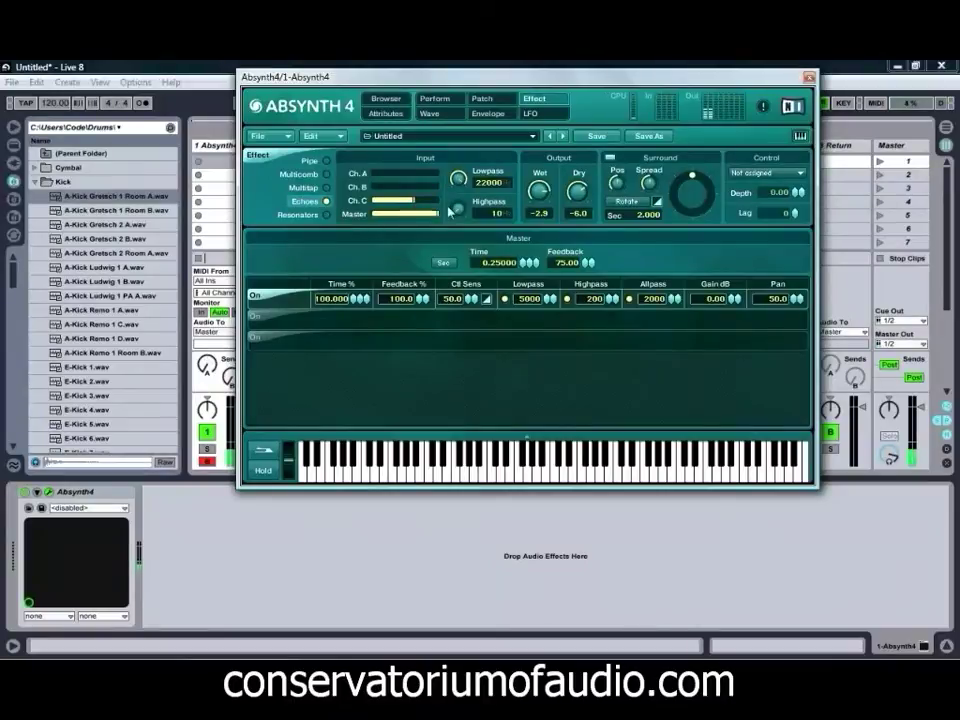
mouse_move(457, 214)
mouse_down()
mouse_move(467, 178)
mouse_move(459, 189)
mouse_move(467, 240)
mouse_move(461, 195)
mouse_up()
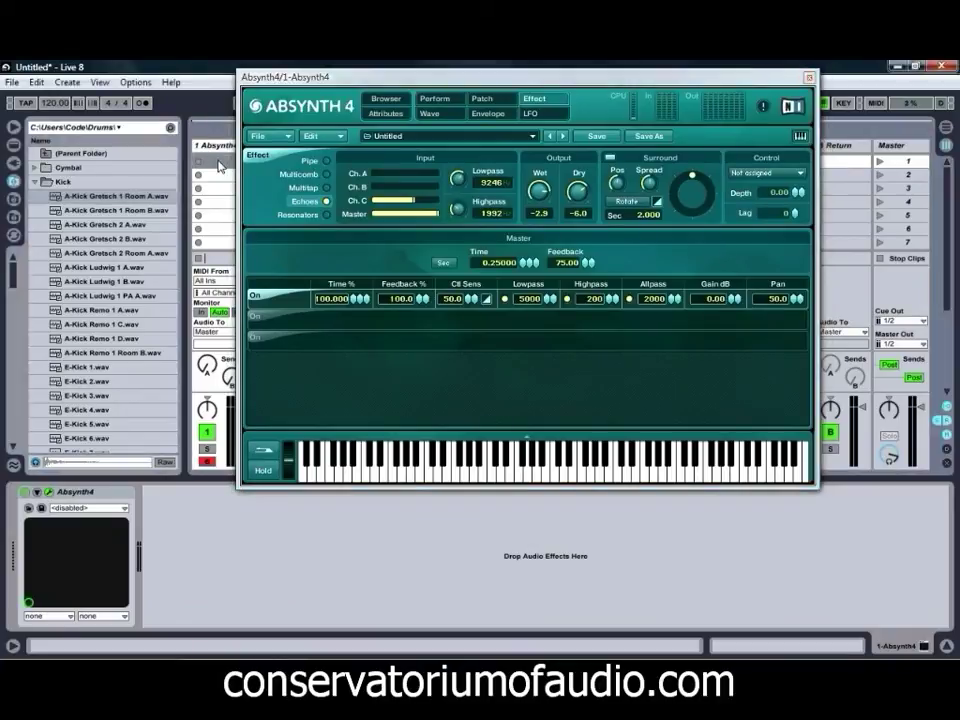
Step: Create a MIDI clip in the Absynth4 track's first slot with a C3 sixteenth note on each of the four beats, and start playback
double_click(220, 166)
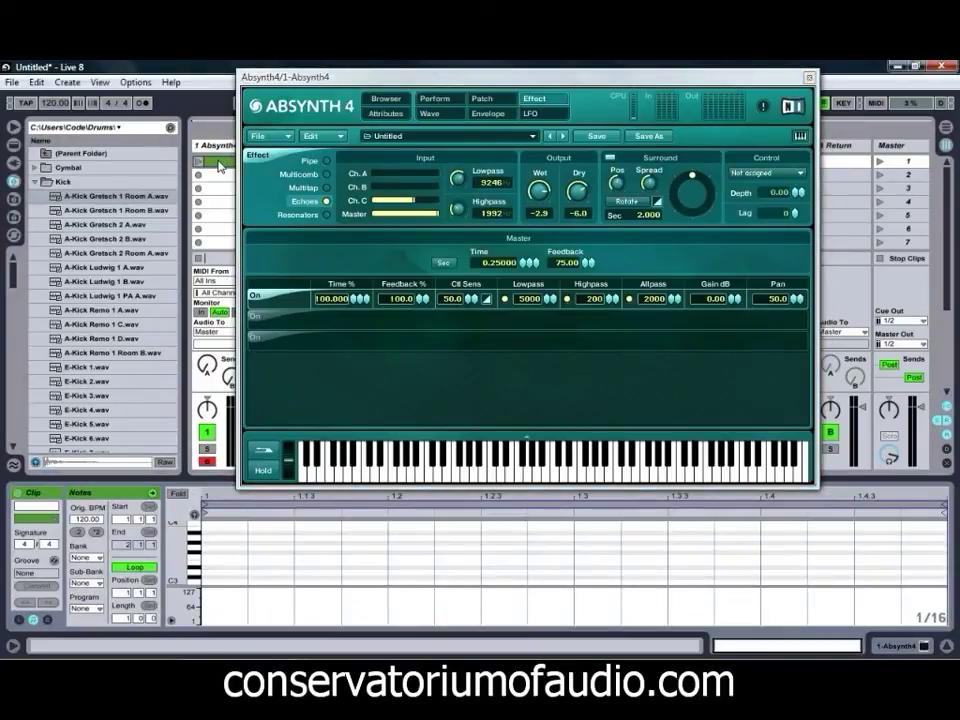
click(212, 581)
click(597, 580)
click(392, 580)
click(792, 576)
key(space)
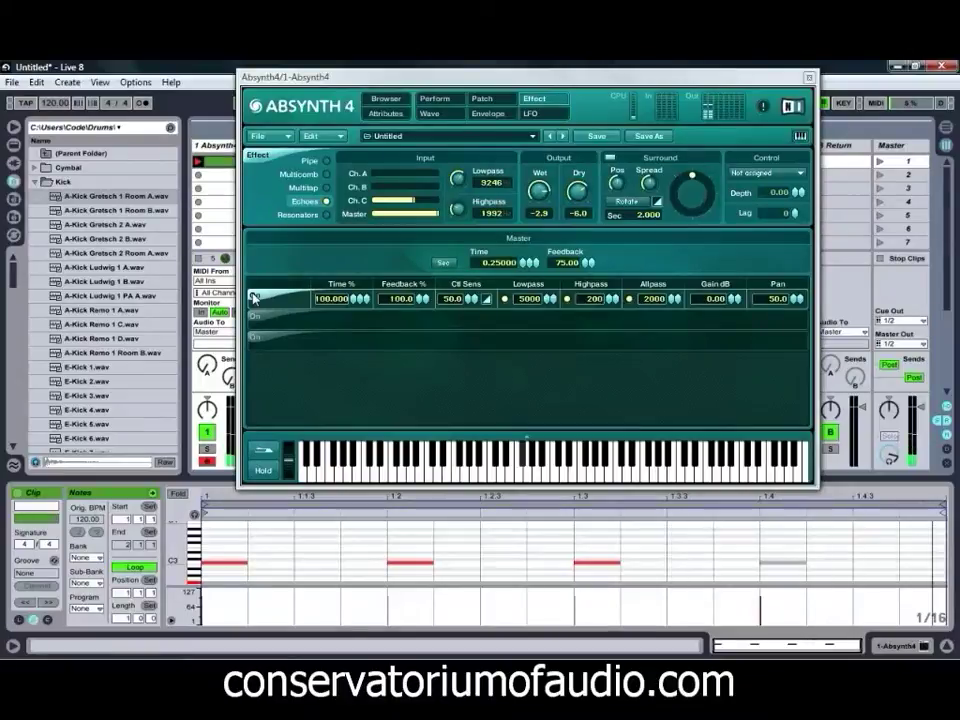
Step: Add three higher-pitched sixteenth notes between the beats of the clip, at 1.2.3, 1.3.3 (G3) and 1.4.2
click(521, 531)
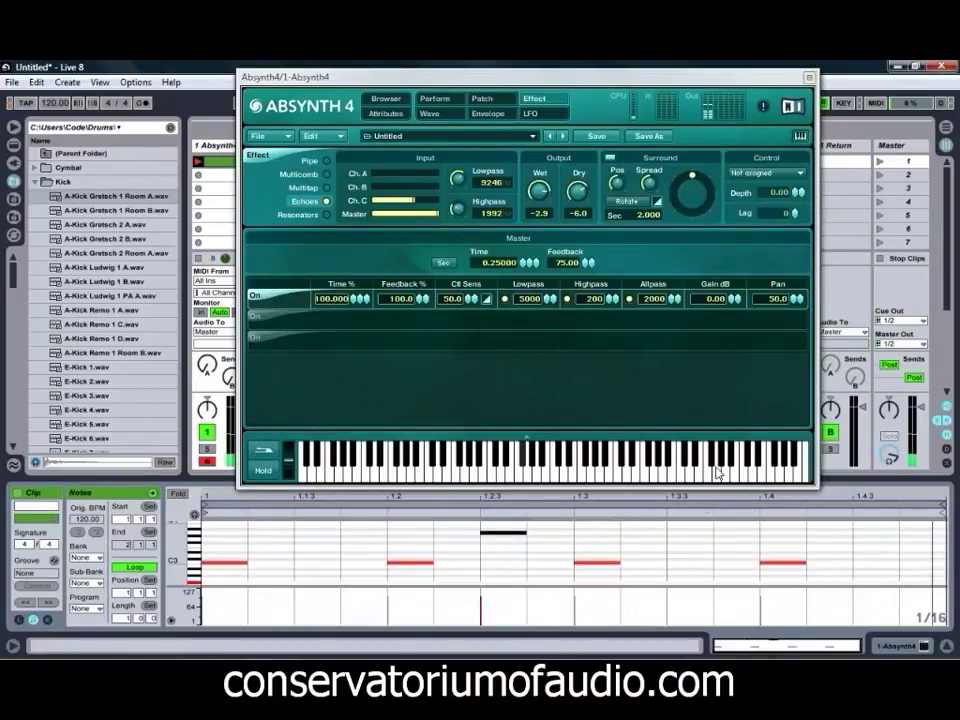
click(690, 538)
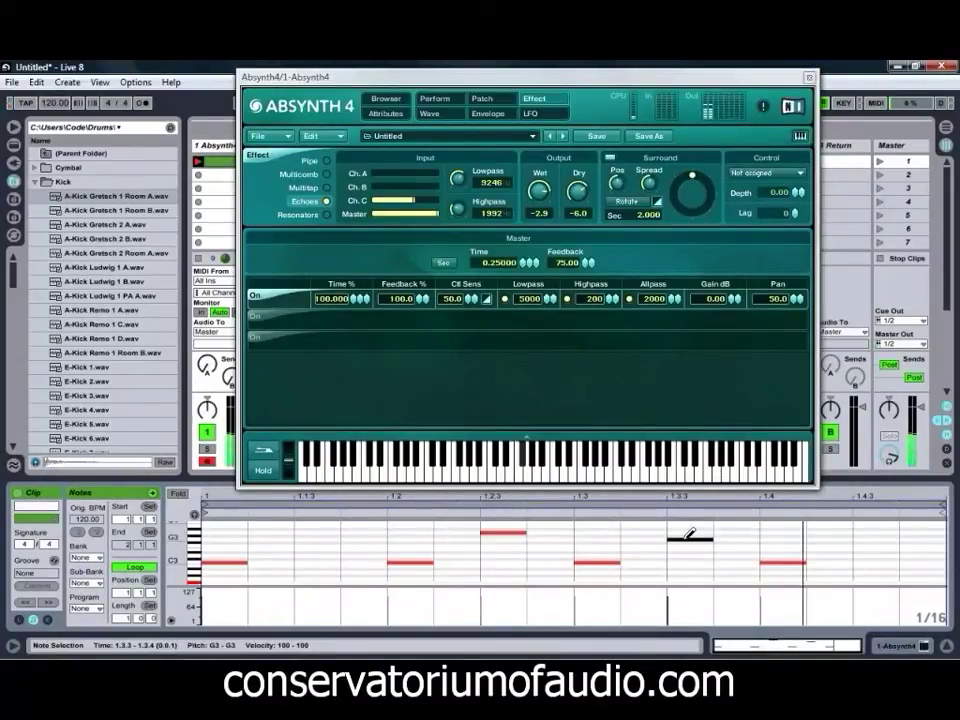
click(868, 555)
drag(878, 549, 852, 549)
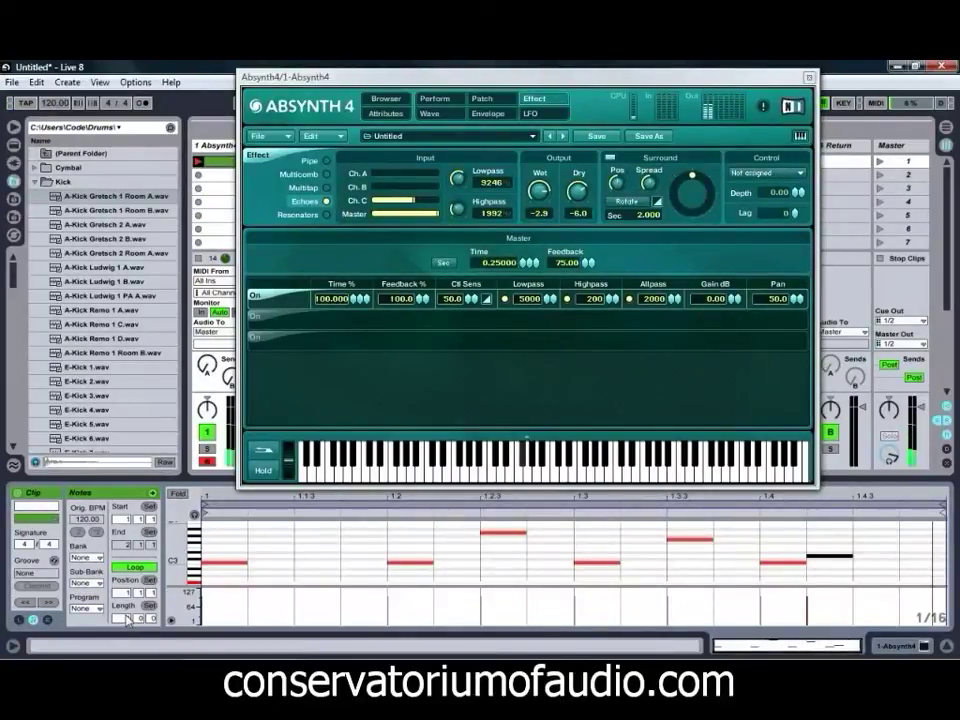
Step: Start editing the MIDI clip's loop length
key(0)
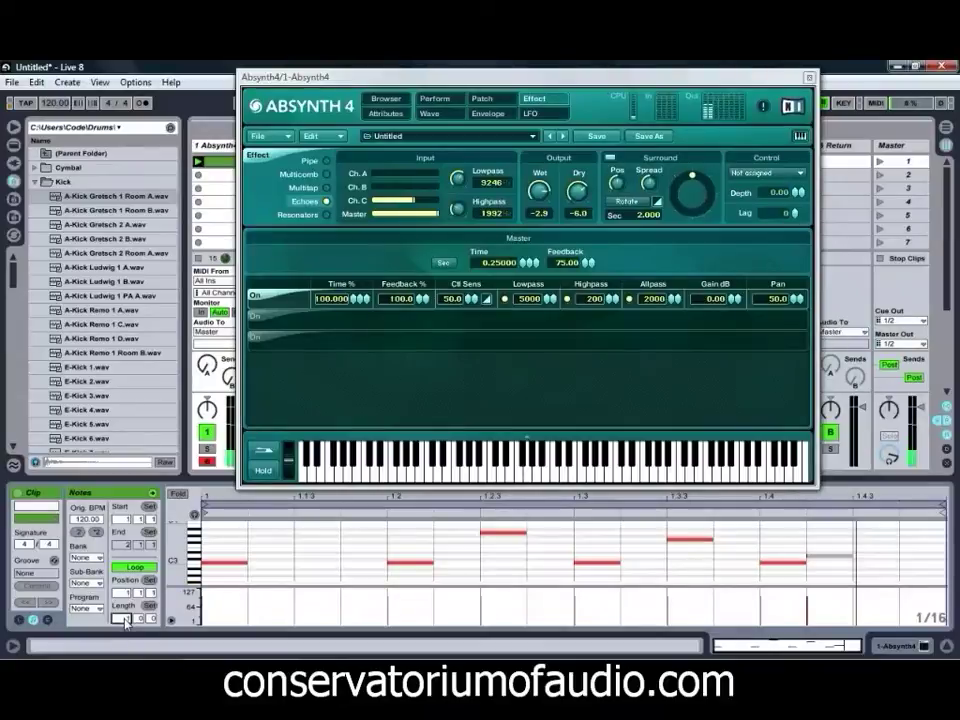